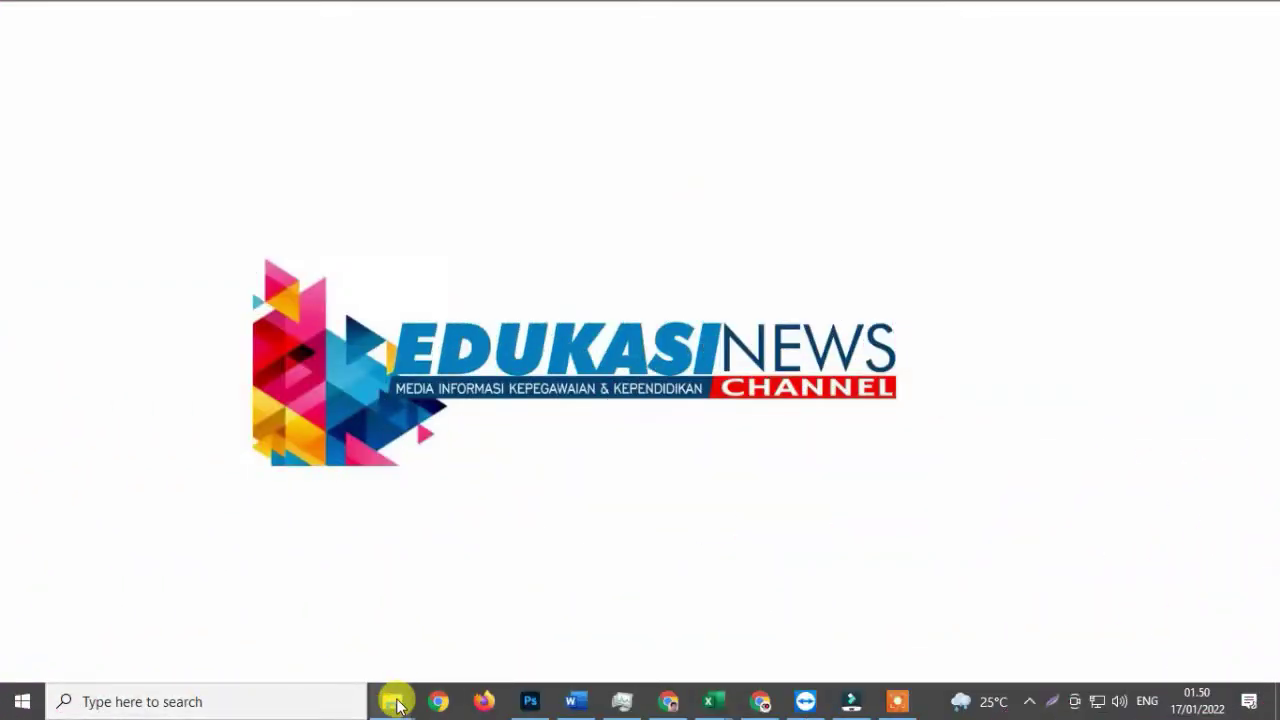
Step: Open the CONTOH_PHOTO folder and bring up the right-click menu for PHOTO_ORIGINAL1.jpg
mouse_move(392, 701)
left_click(329, 634)
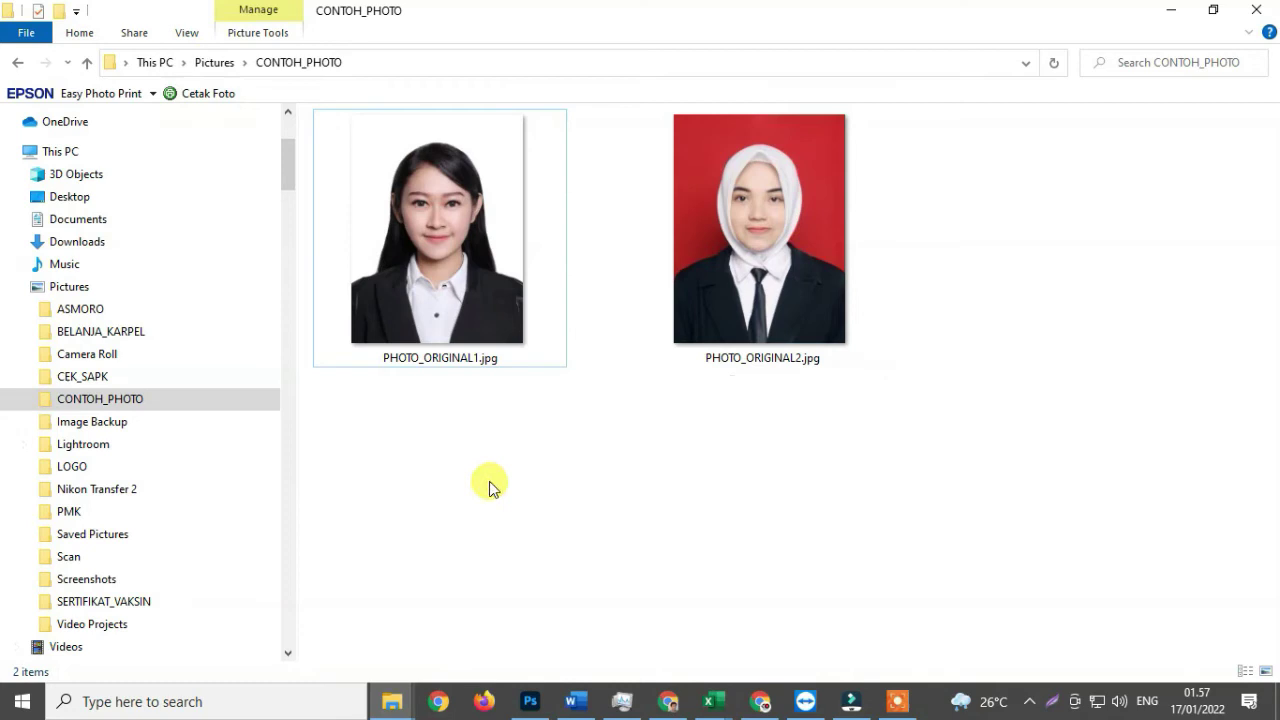
left_click(421, 219)
right_click(421, 221)
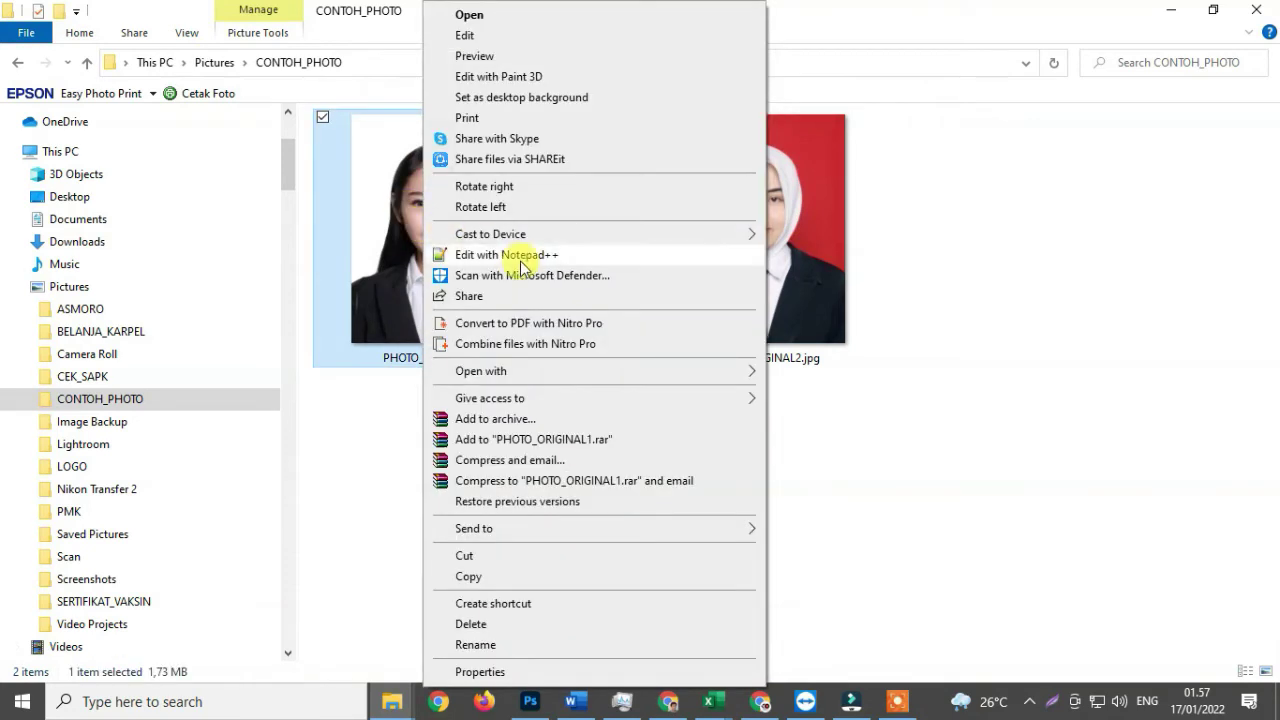
mouse_move(595, 371)
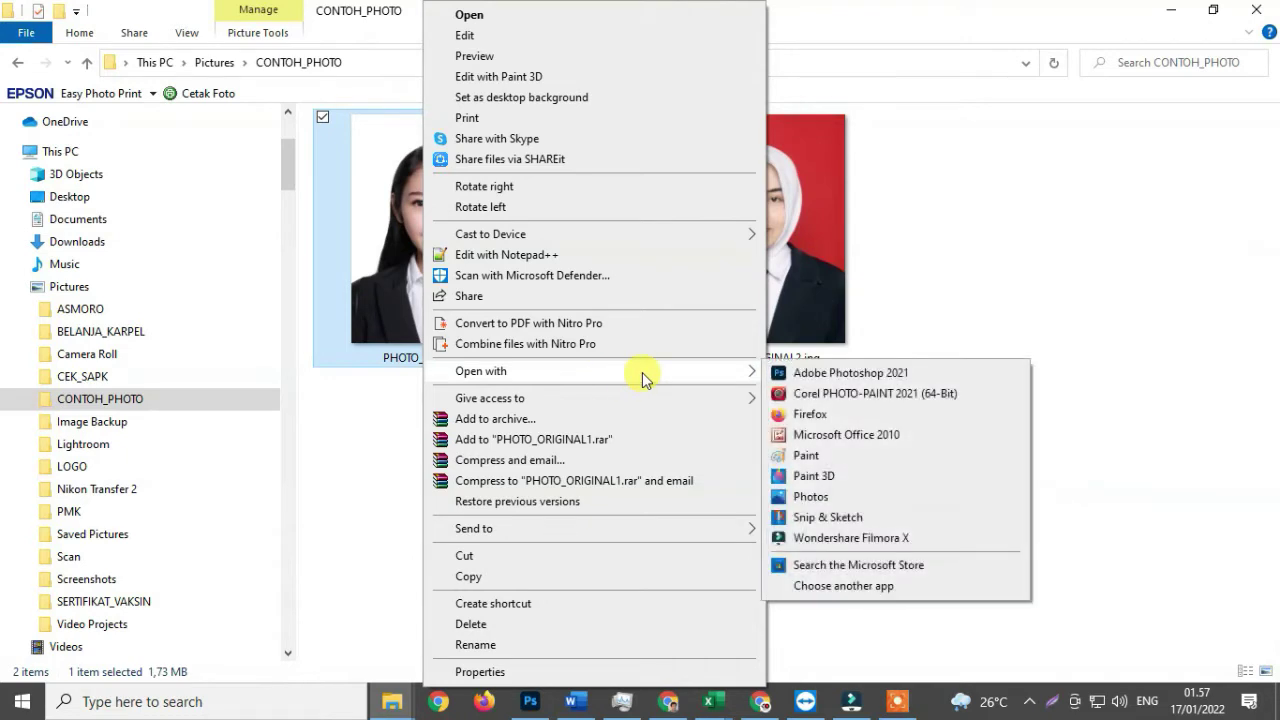
Step: Open PHOTO_ORIGINAL1.jpg in Office 2010 and crop it 4 x 6 portrait to 3198 x 4798 pixels
left_click(873, 445)
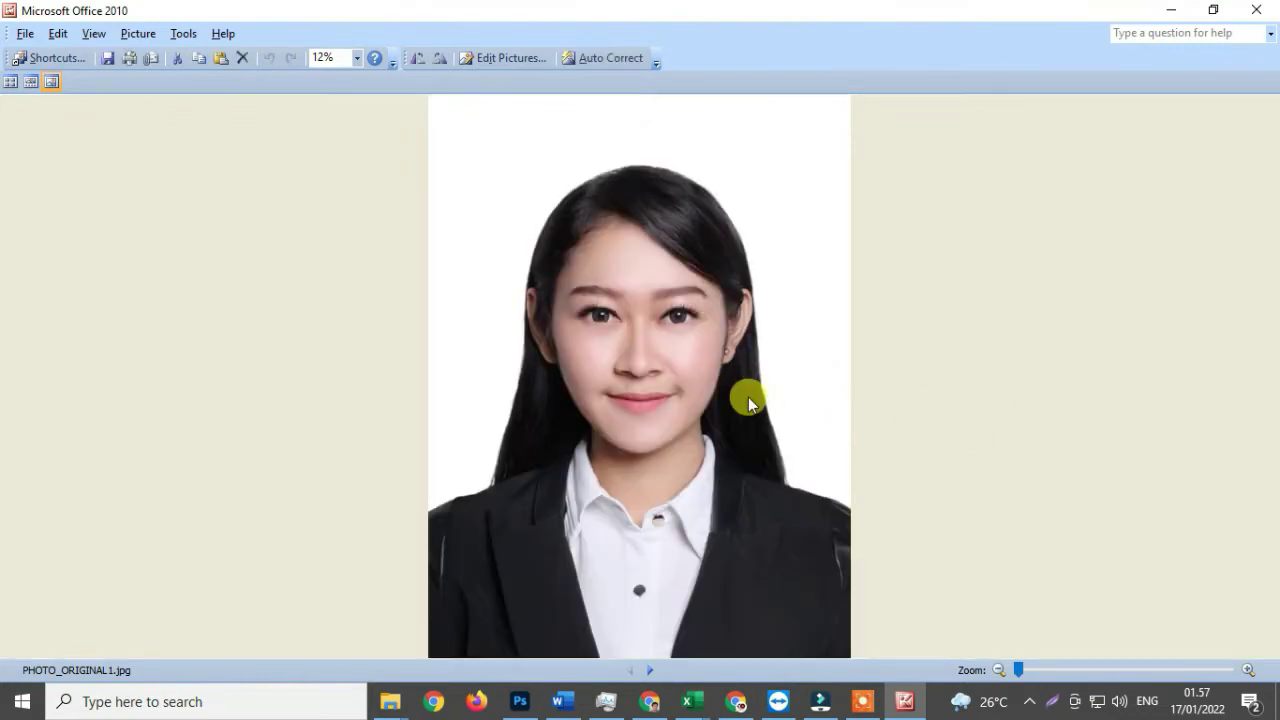
left_click(502, 58)
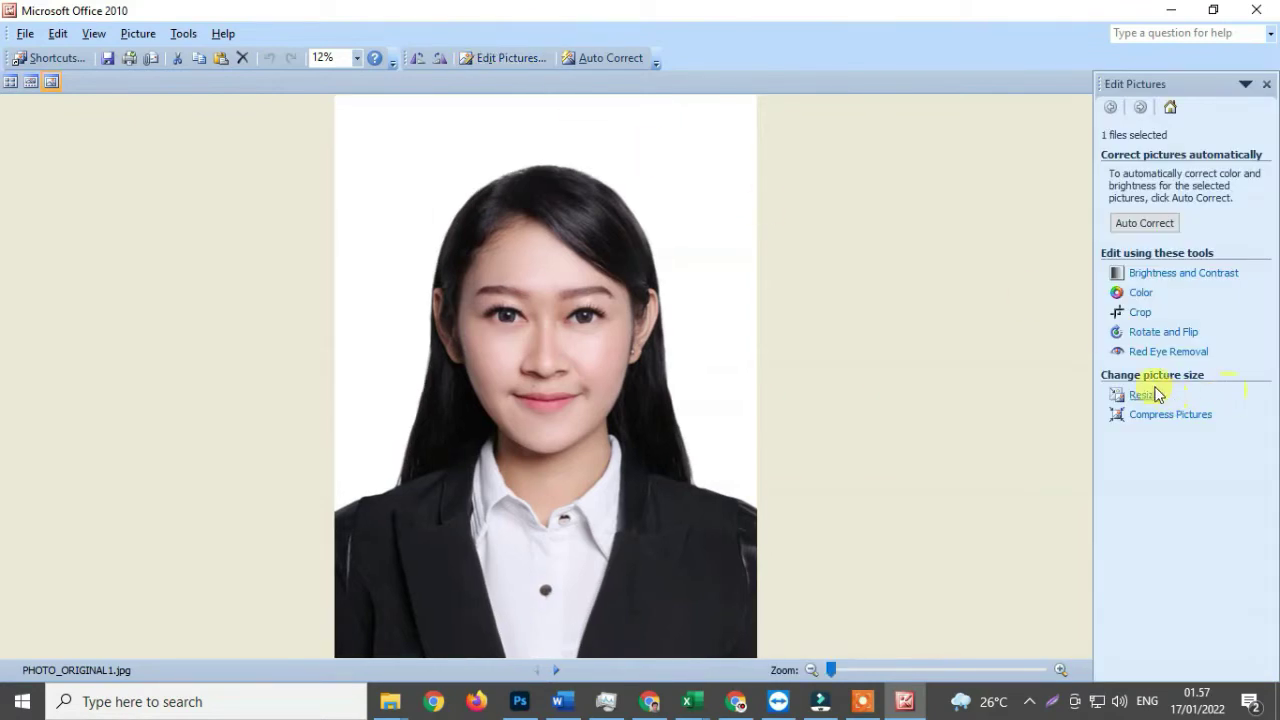
left_click(1140, 313)
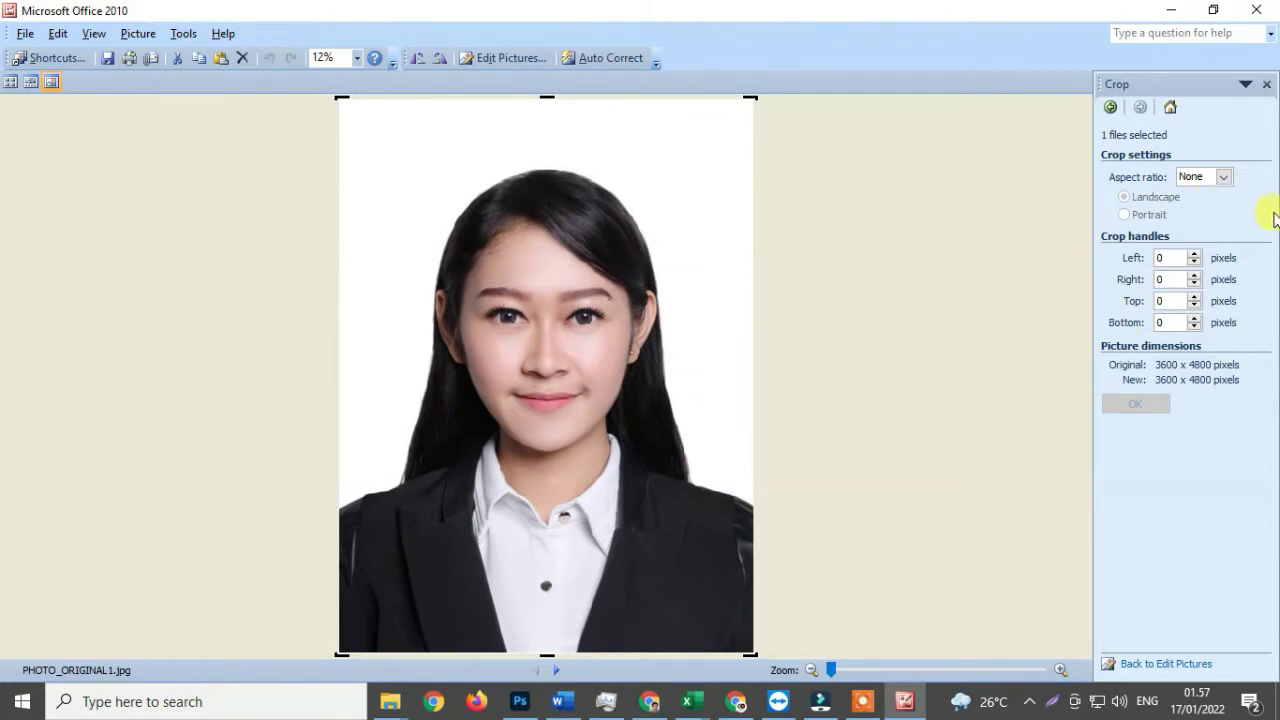
left_click(1222, 180)
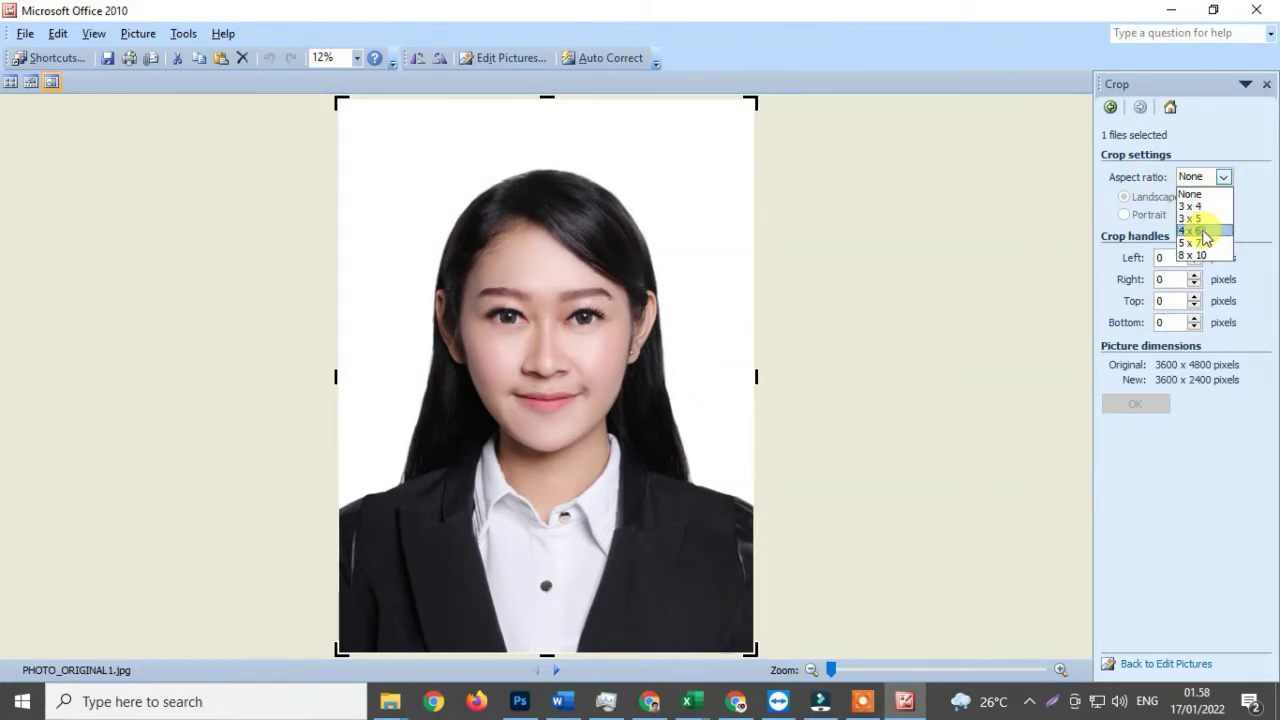
left_click(1200, 231)
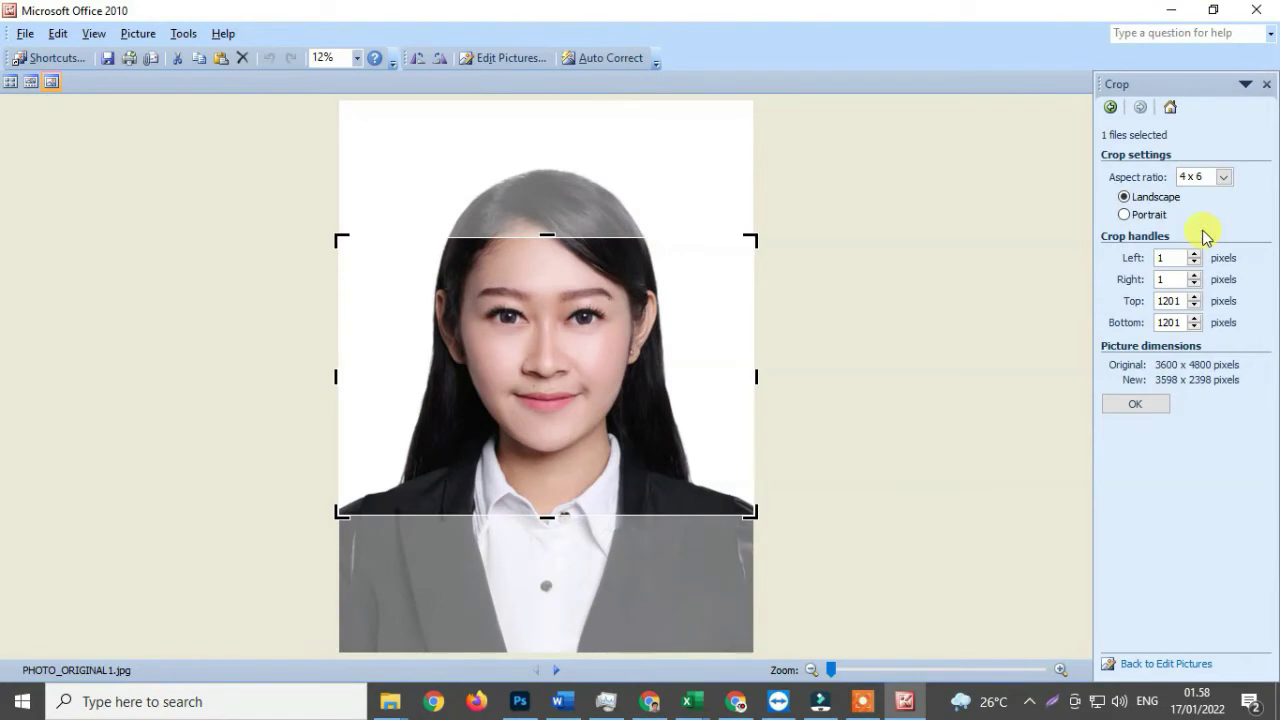
left_click(1126, 215)
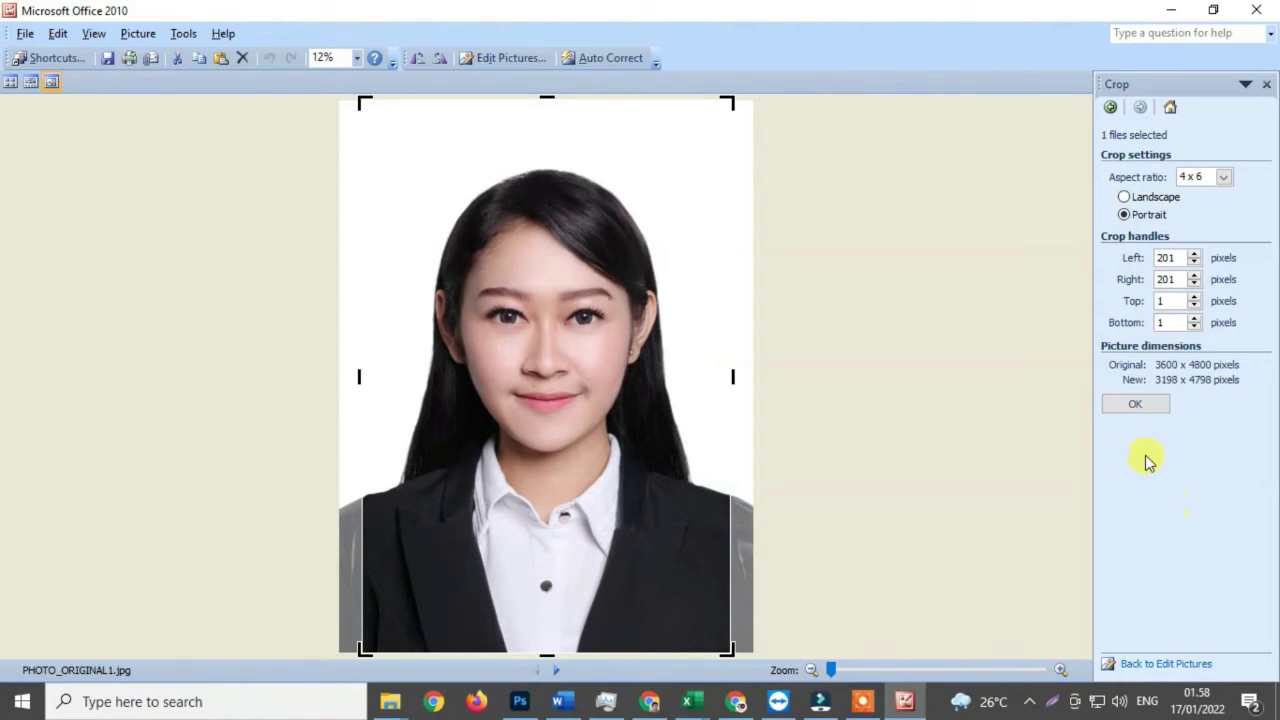
left_click(1136, 405)
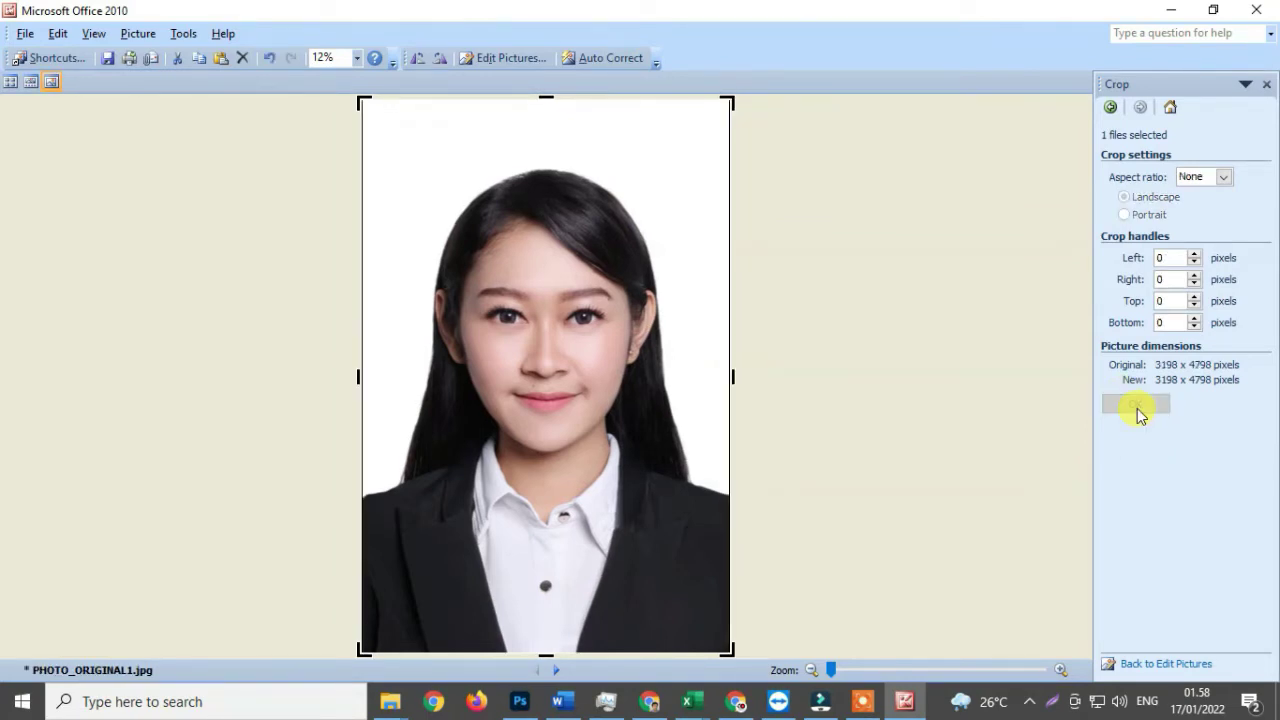
left_click(508, 58)
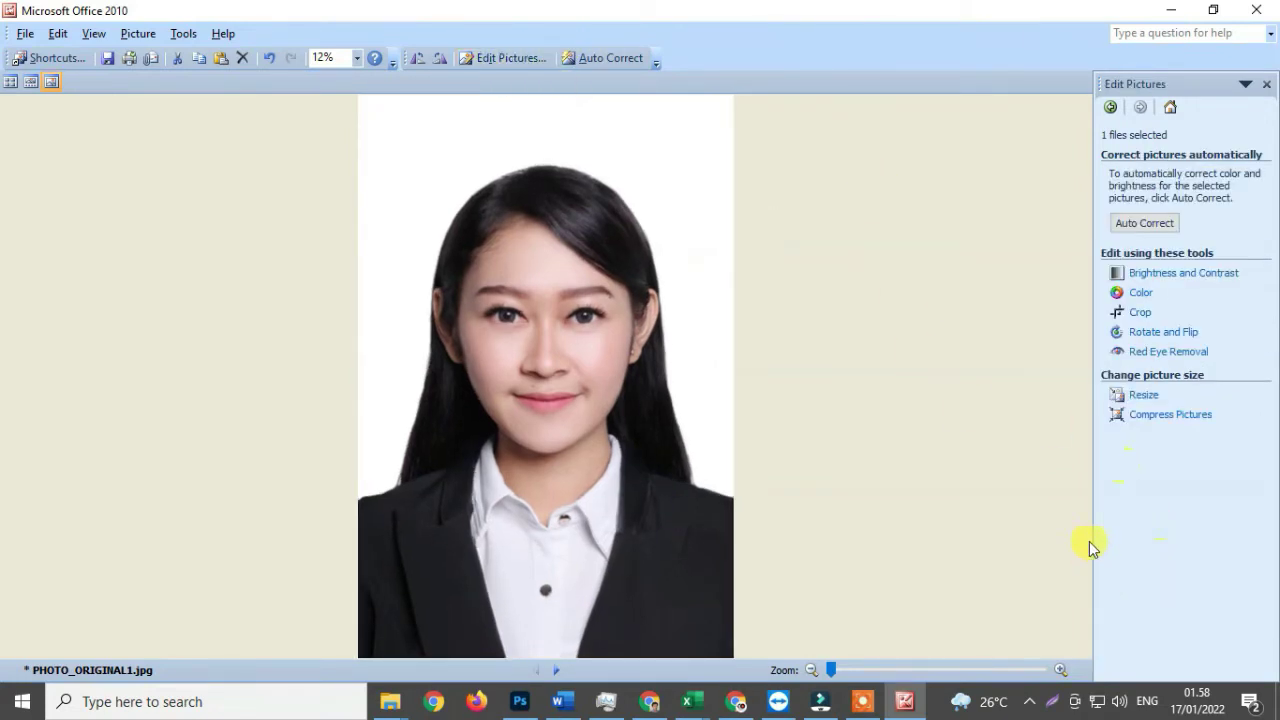
Step: Resize the photo to 25% of its original size (800 x 1200 pixels) and close the window
left_click(1143, 396)
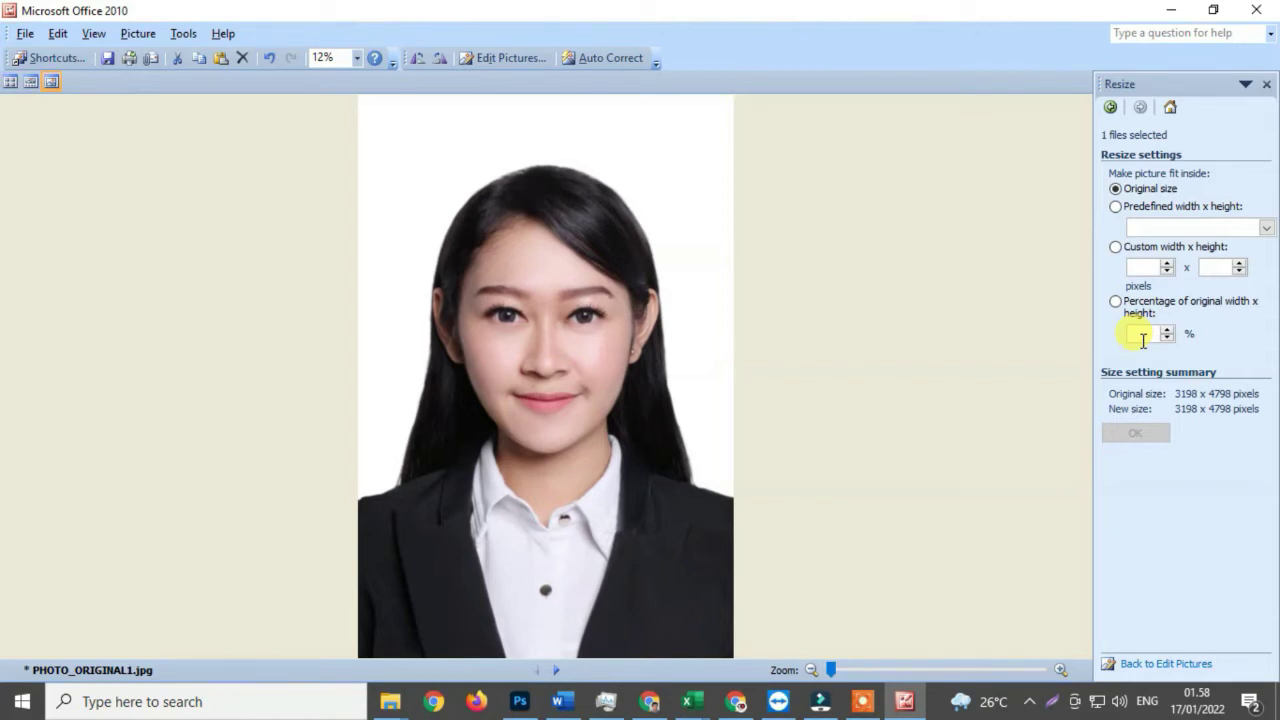
left_click(1143, 335)
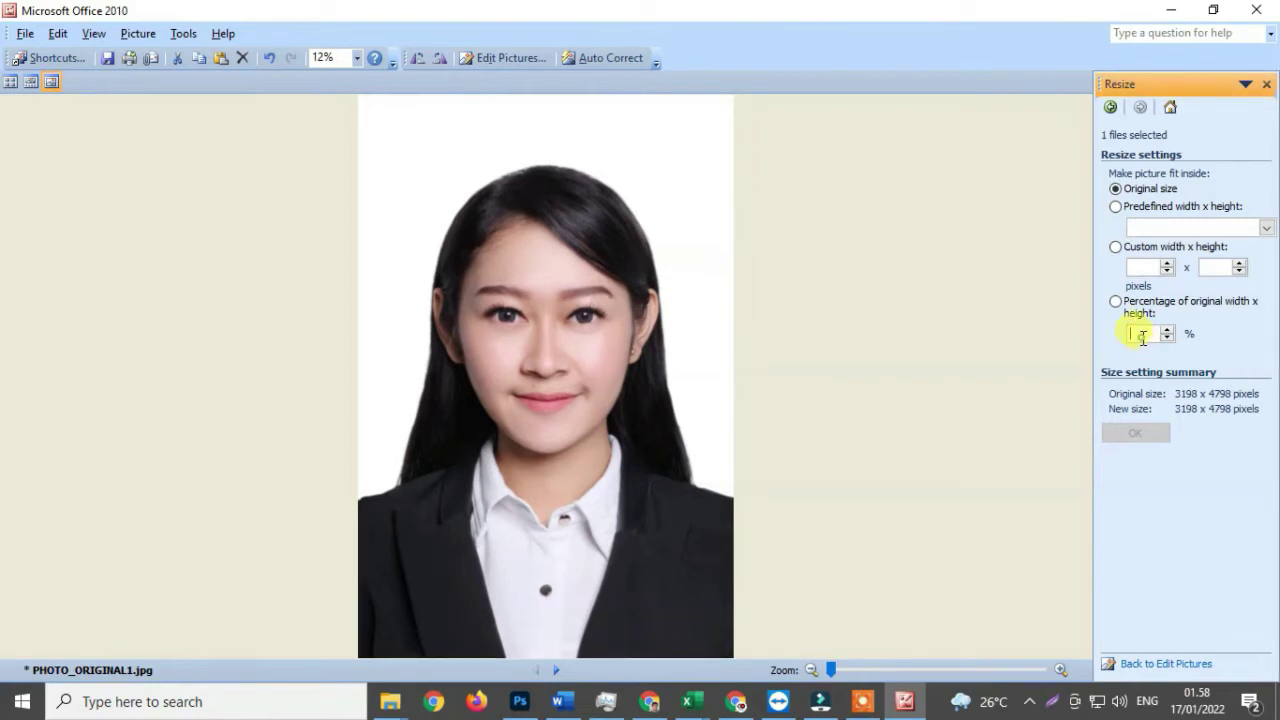
type("25")
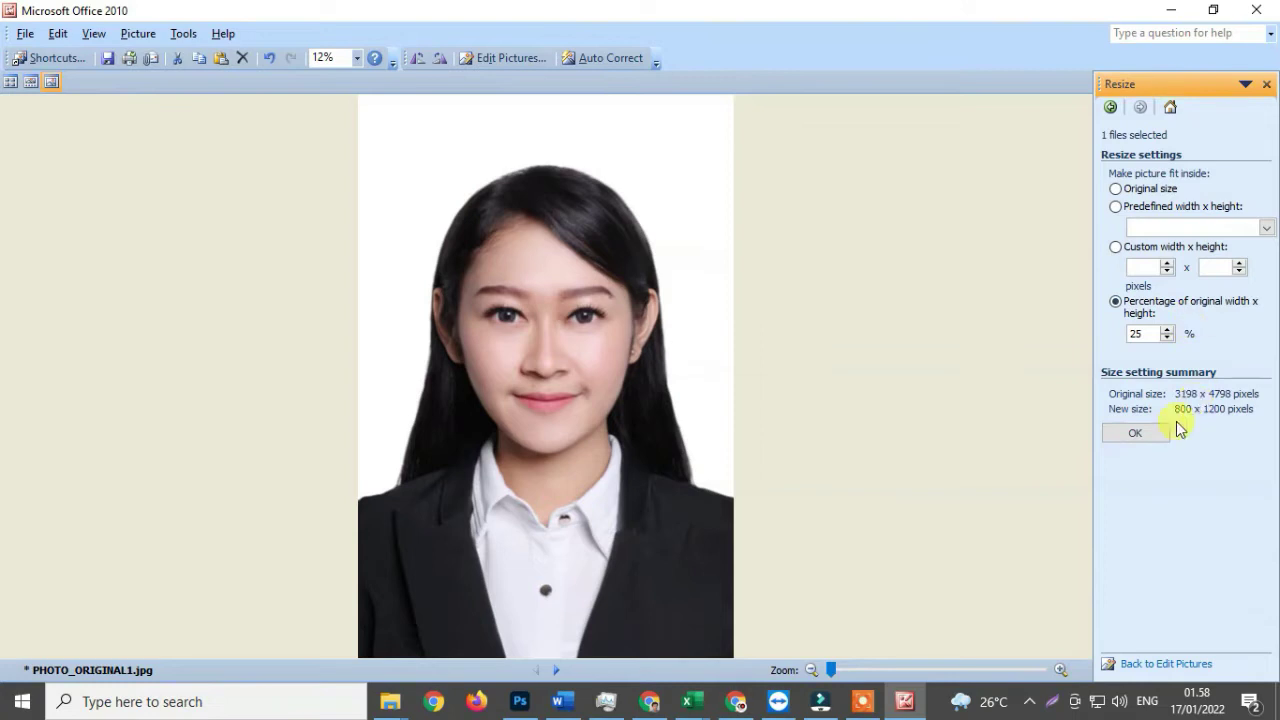
left_click(1137, 430)
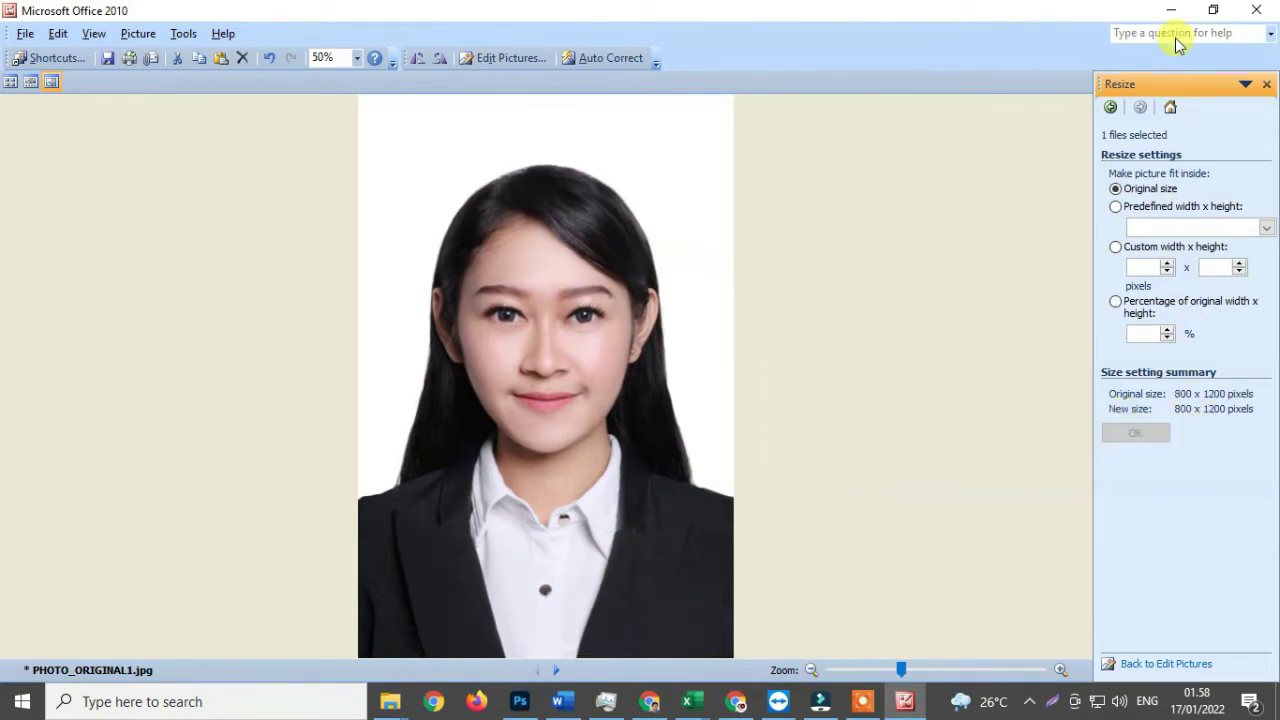
left_click(1265, 12)
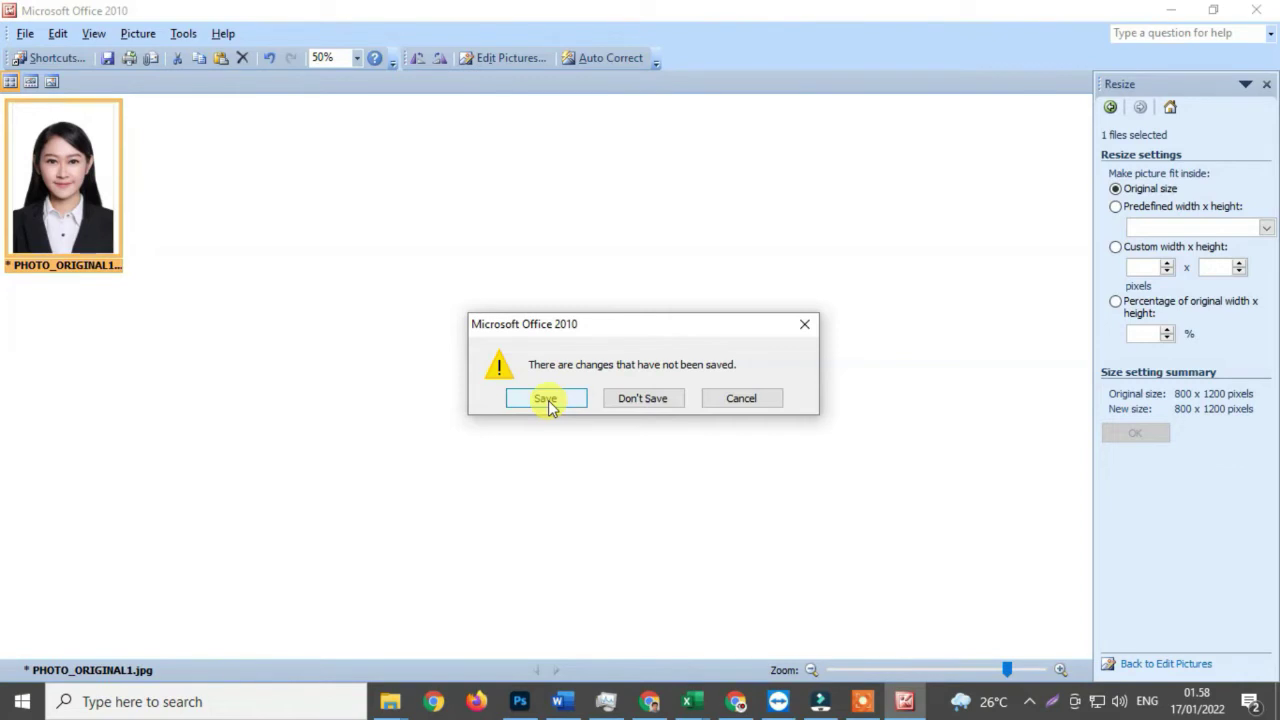
Step: Save the cropped and resized PHOTO_ORIGINAL1.jpg, now 192 KB
left_click(546, 398)
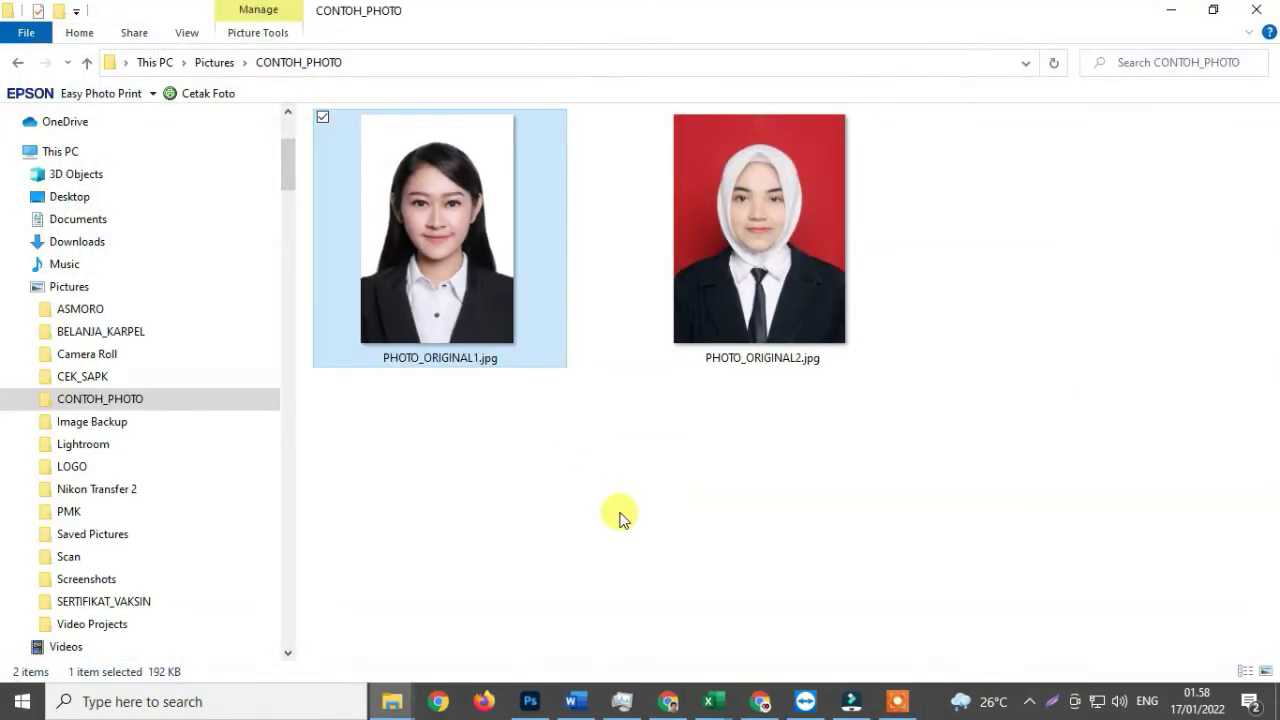
left_click(493, 427)
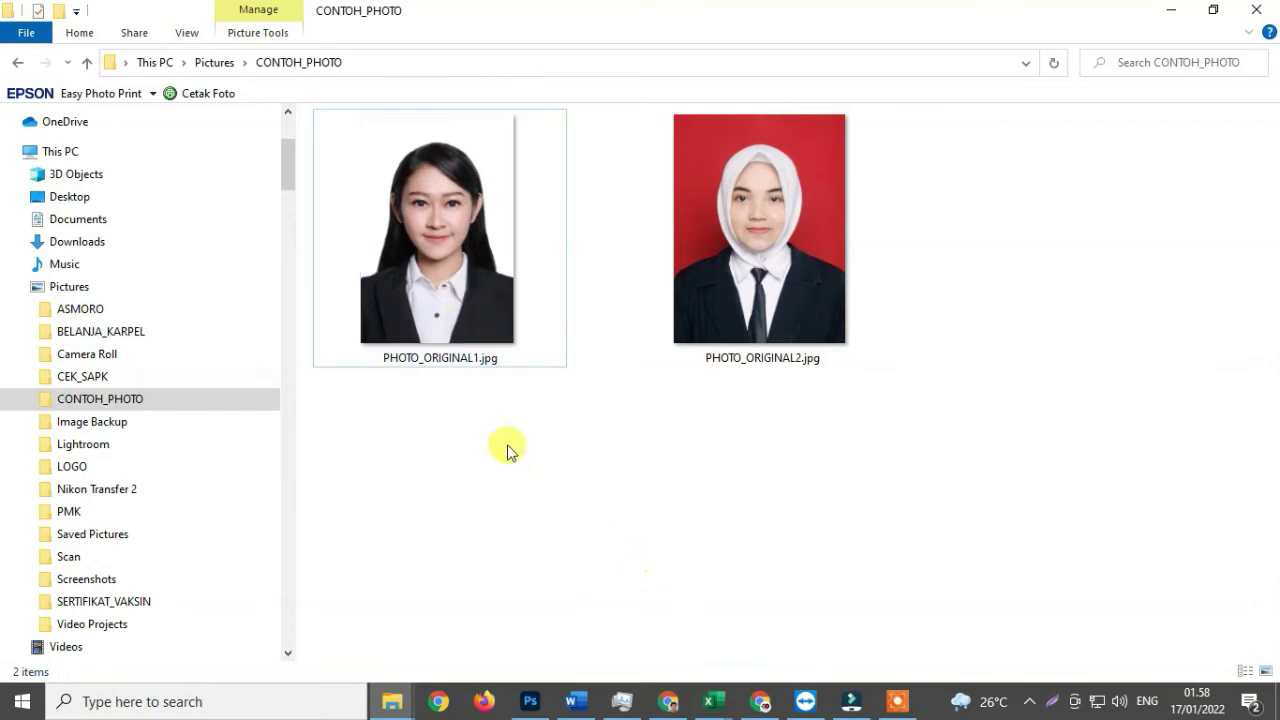
mouse_move(444, 303)
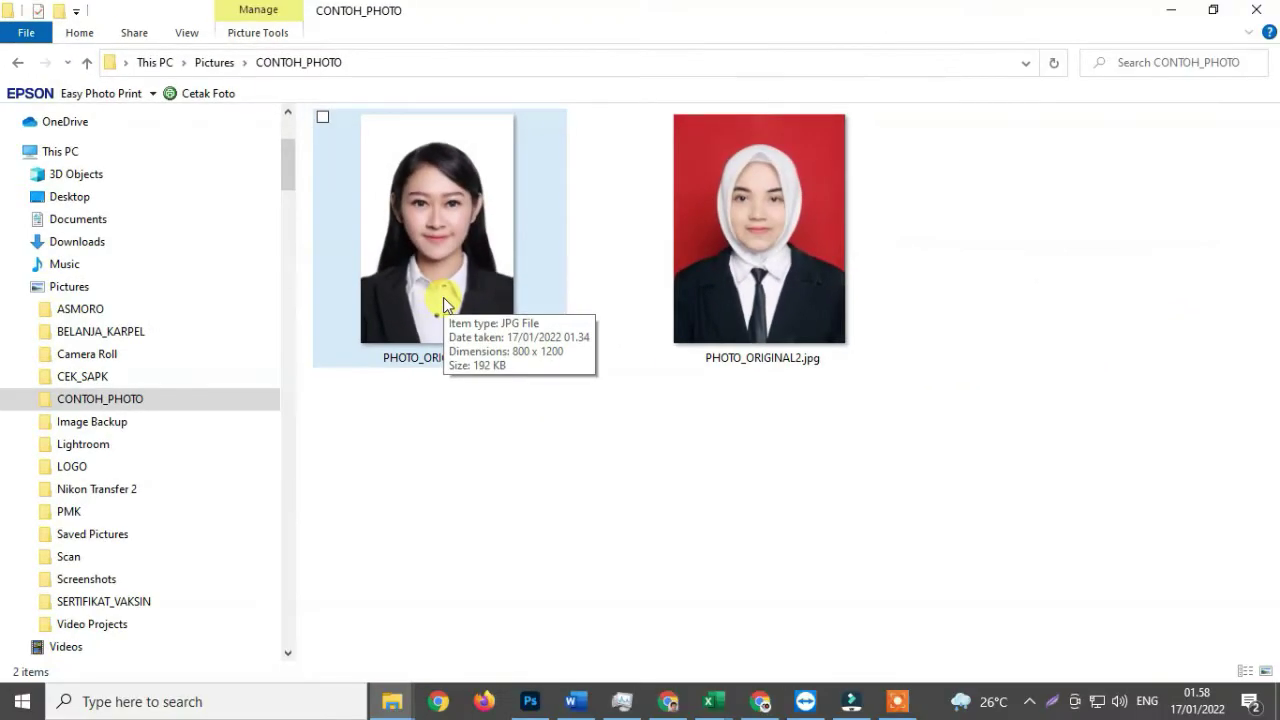
left_click(184, 33)
Step: Reopen the edited PHOTO_ORIGINAL1.jpg, zoom in to inspect it, then close the viewer
left_click(571, 477)
left_click(439, 238)
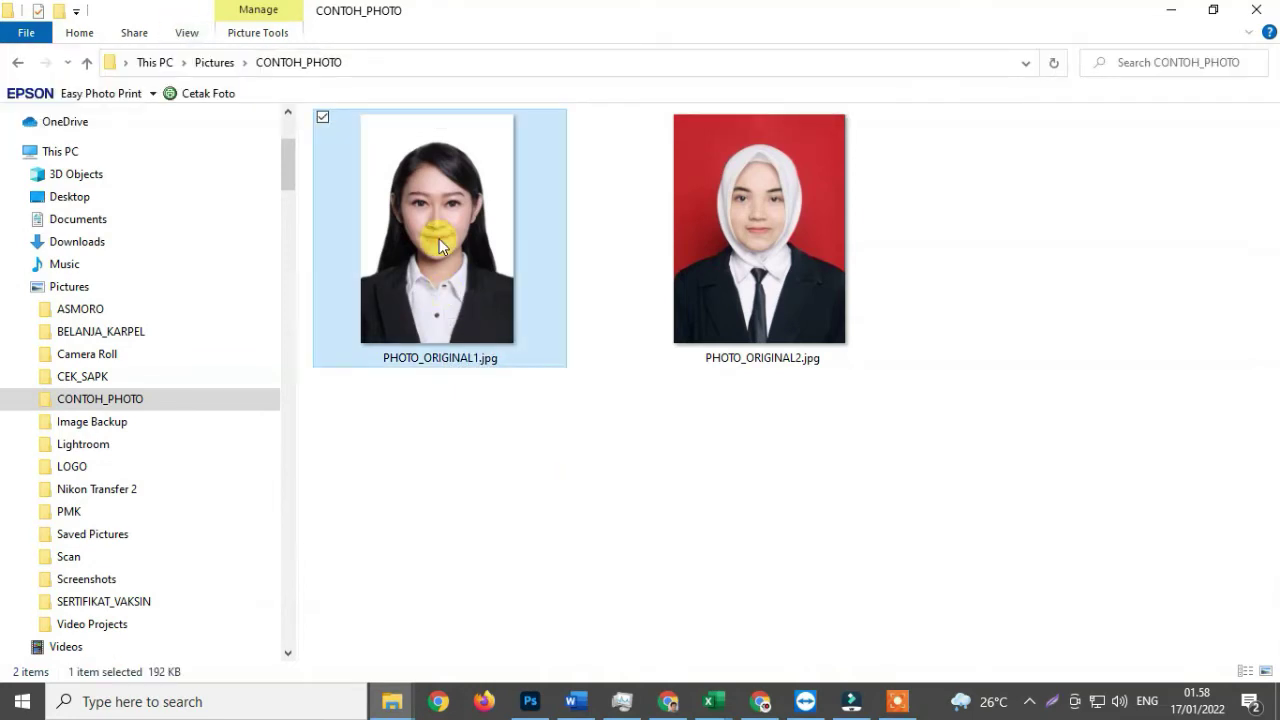
double_click(448, 253)
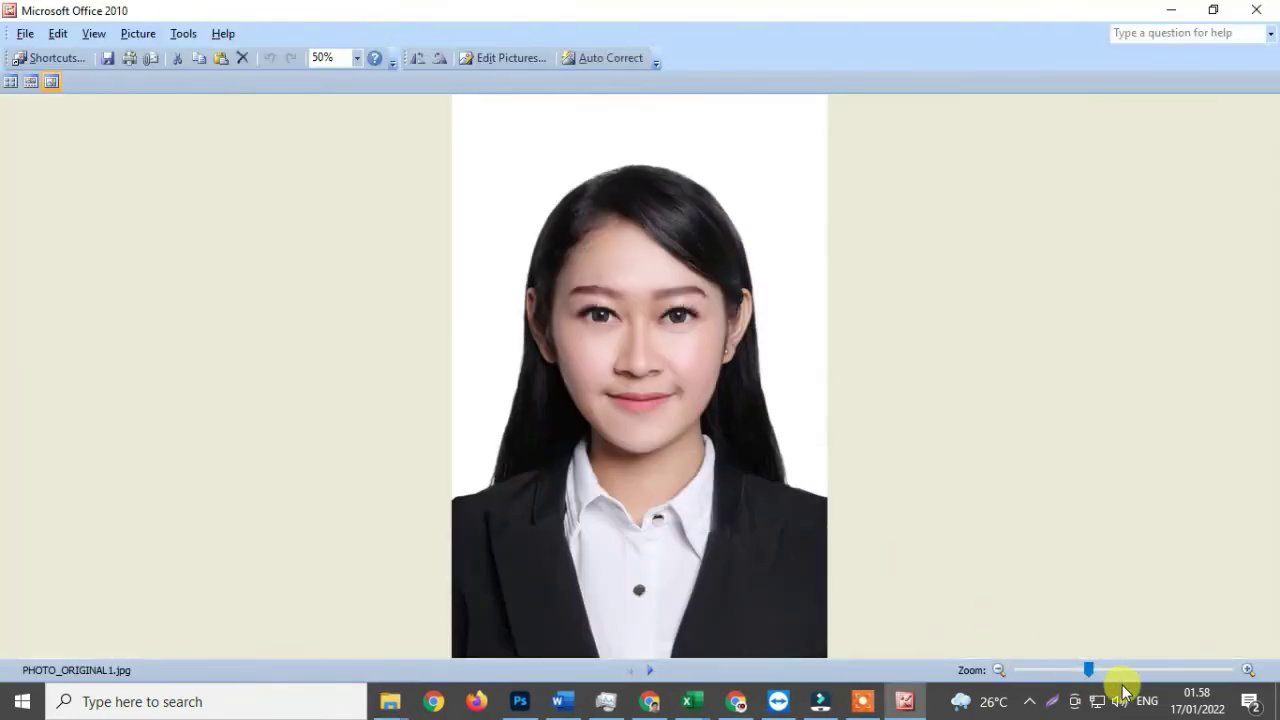
left_click(1134, 670)
scroll(737, 406, "up", 1)
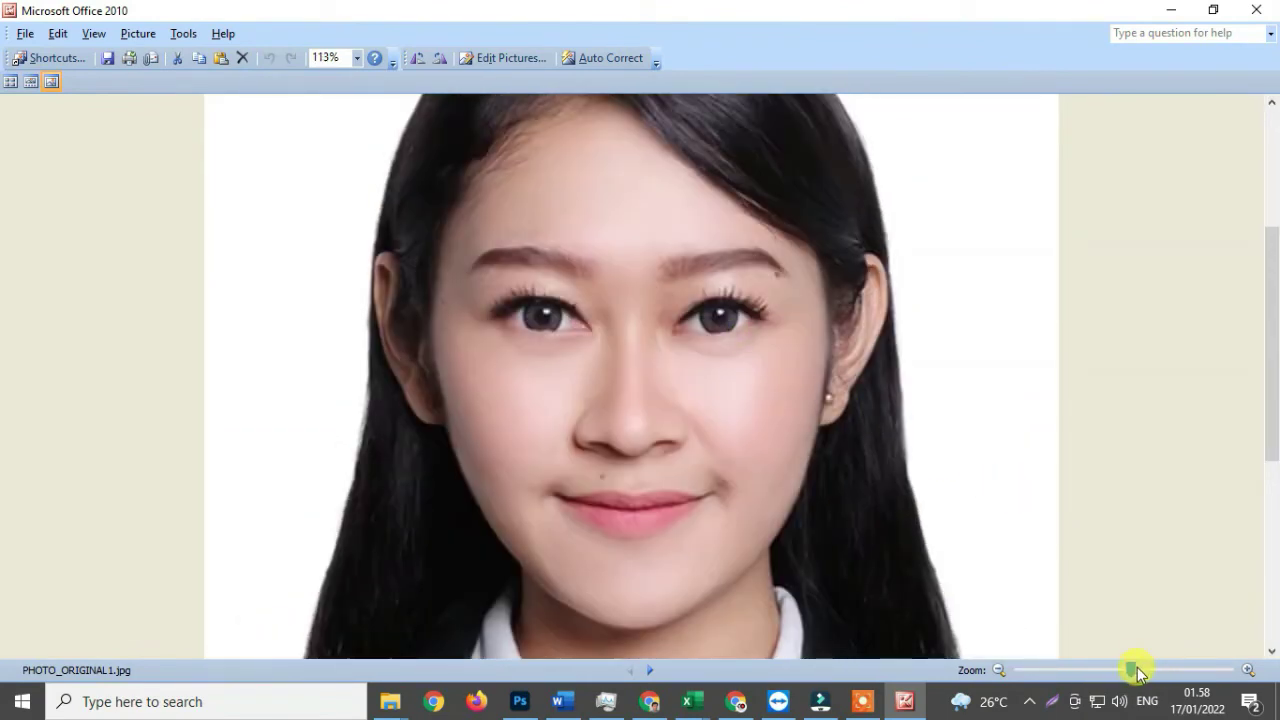
mouse_move(1137, 667)
left_mouse_down()
mouse_move(1150, 672)
mouse_move(1080, 672)
left_mouse_up()
left_click(1256, 10)
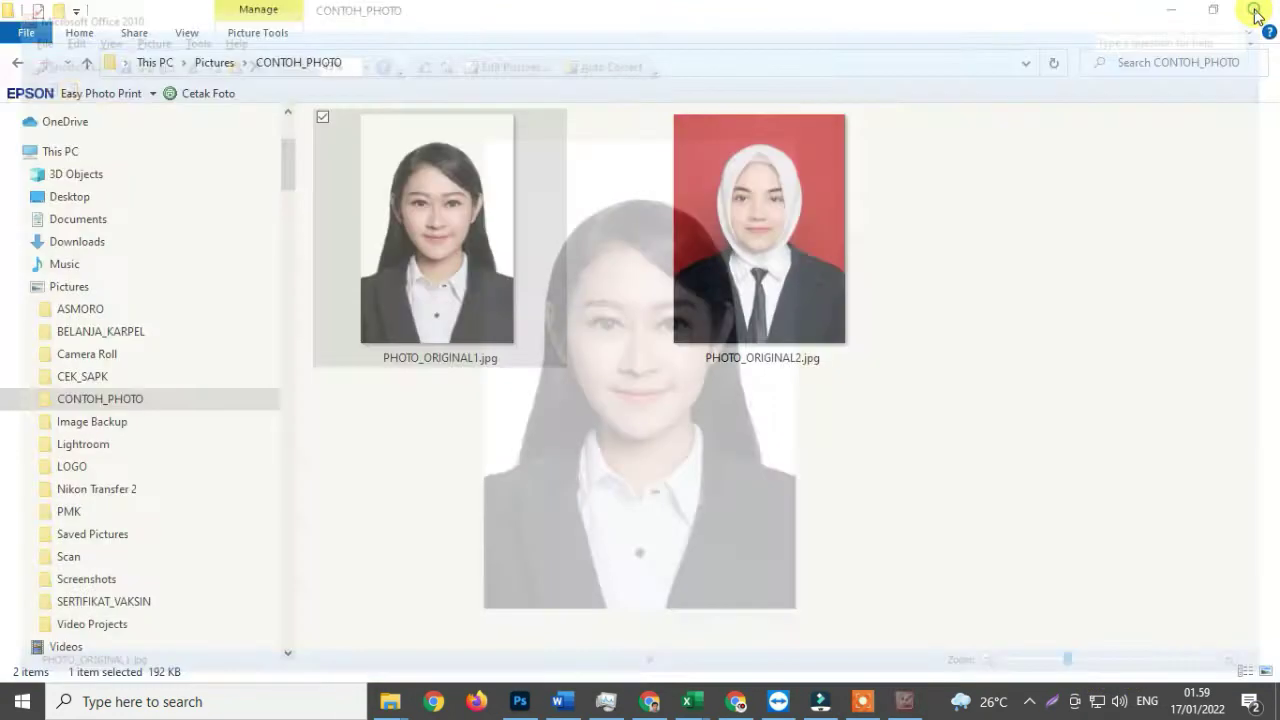
Step: Open PHOTO_ORIGINAL2.jpg in Adobe Photoshop 2021 through Open with
left_click(954, 516)
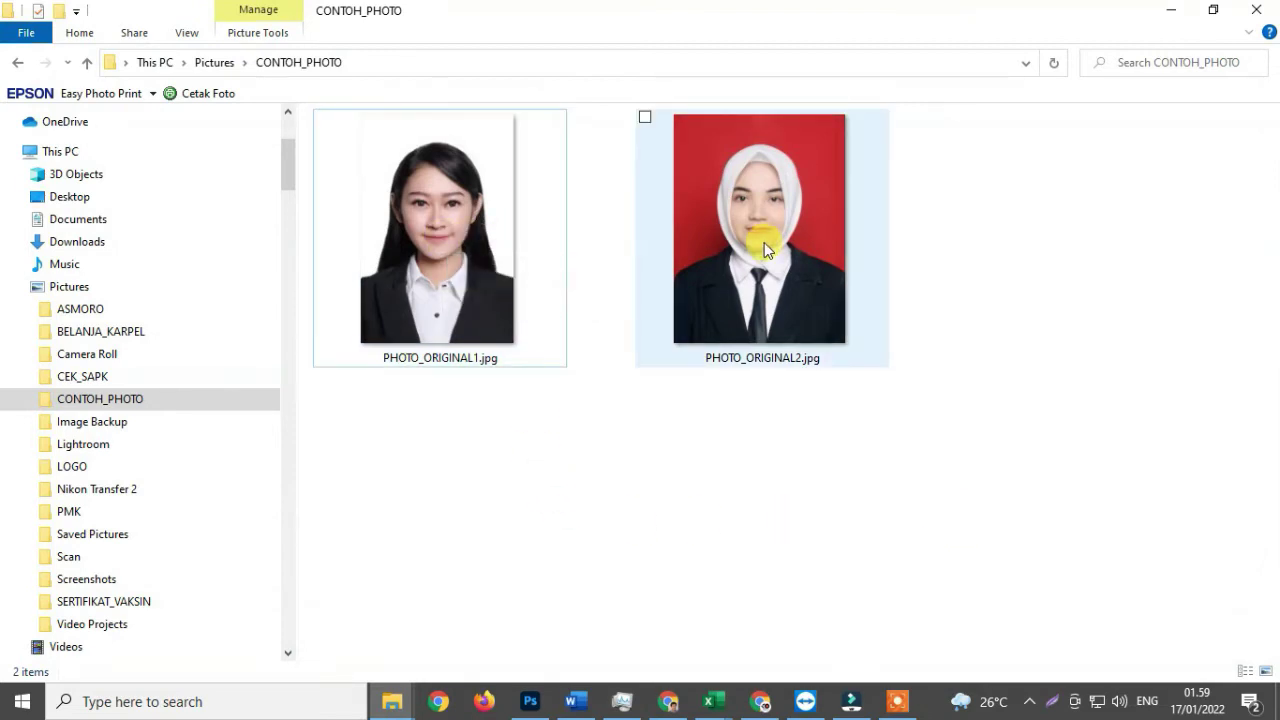
left_click(743, 210)
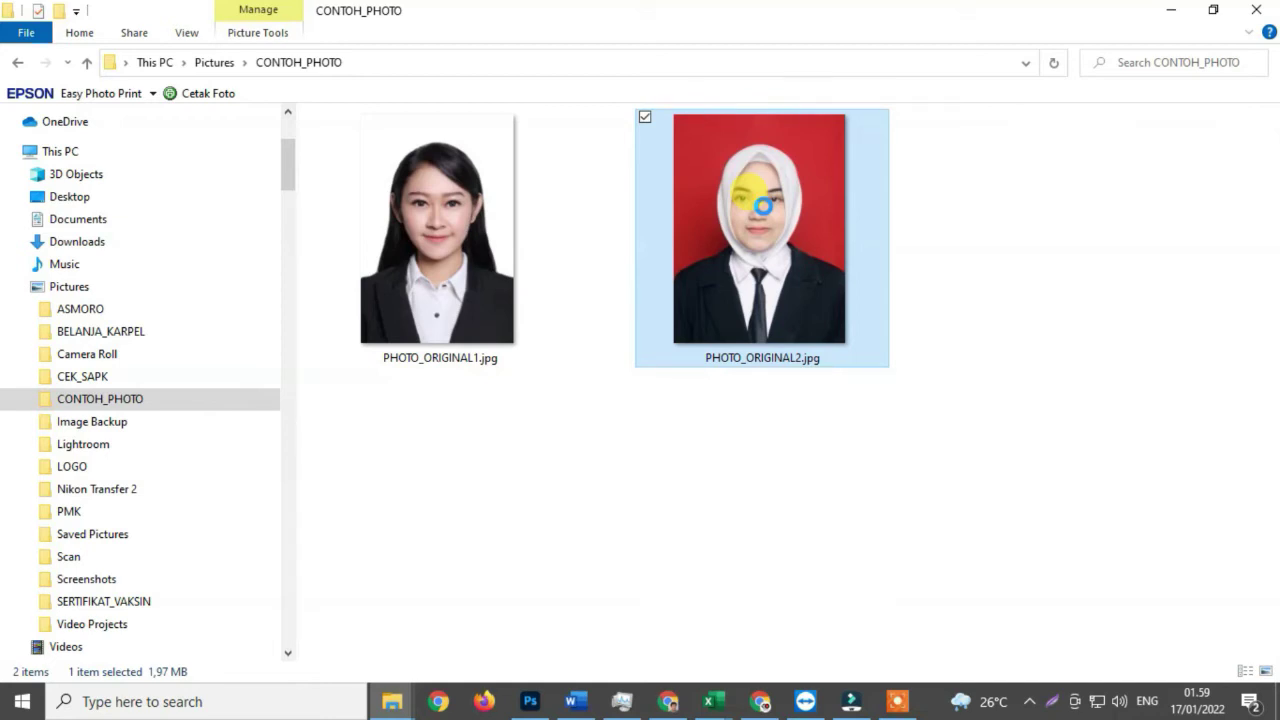
right_click(750, 215)
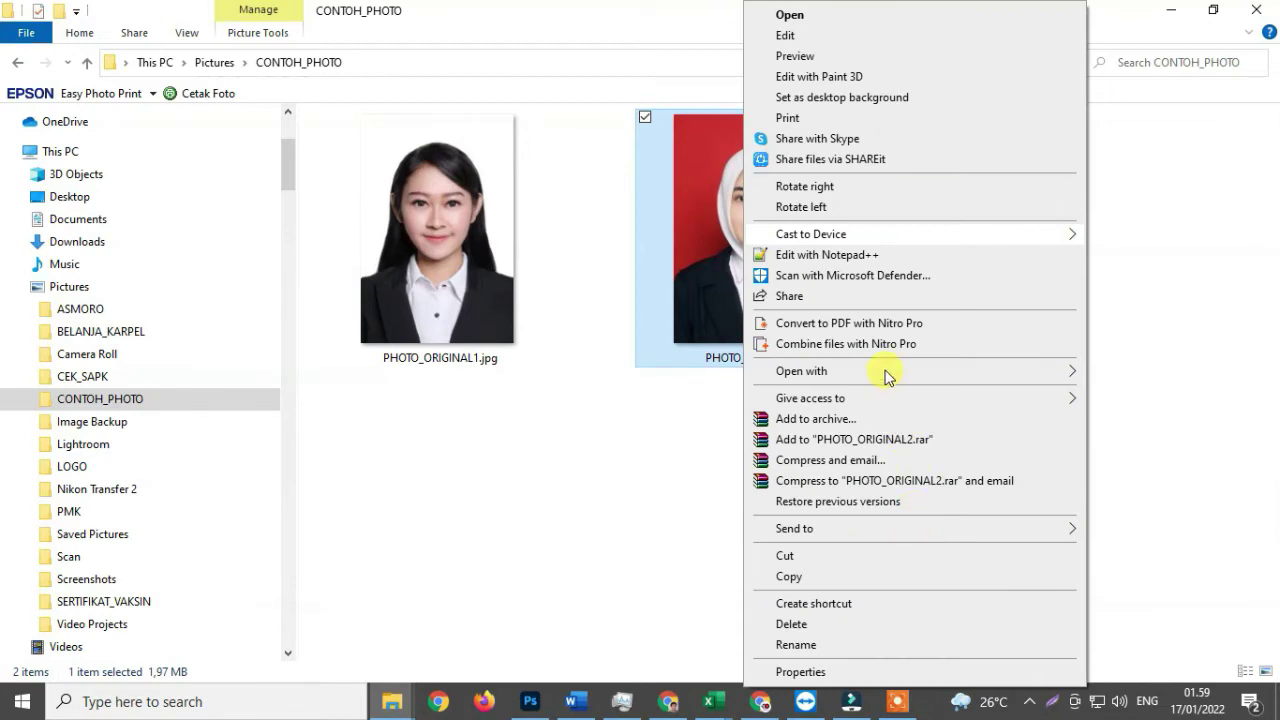
mouse_move(802, 371)
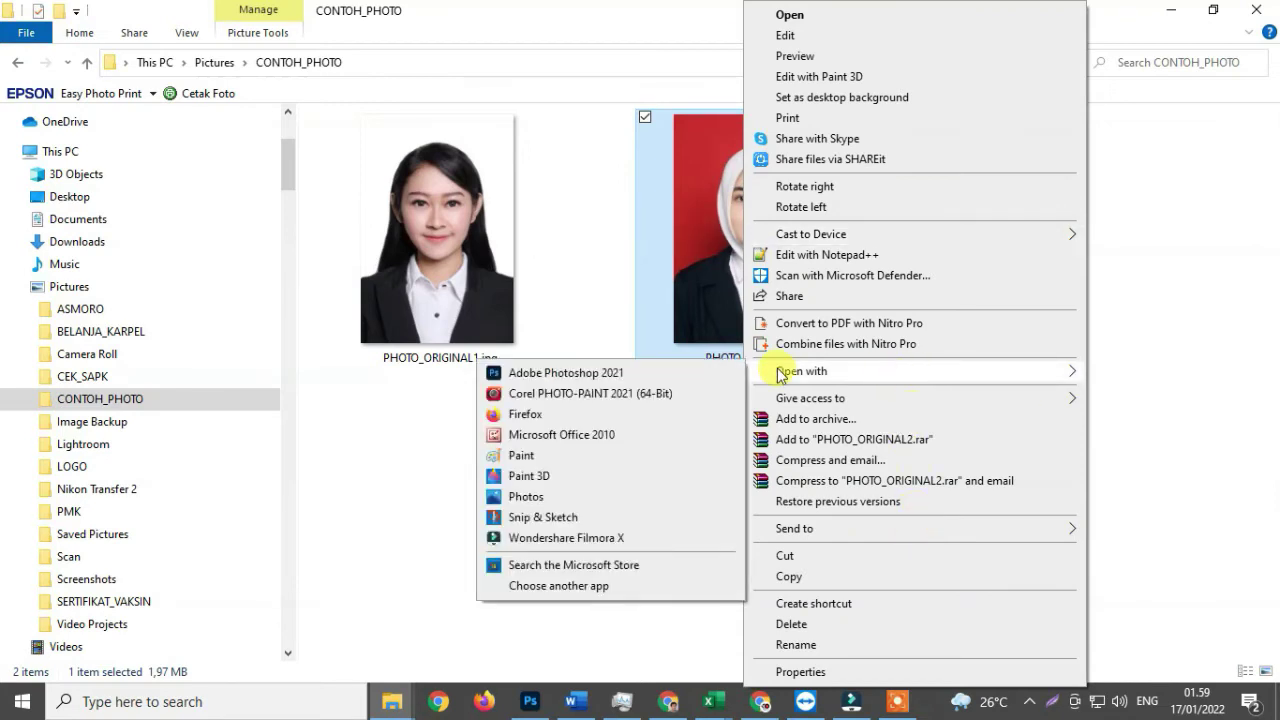
left_click(595, 375)
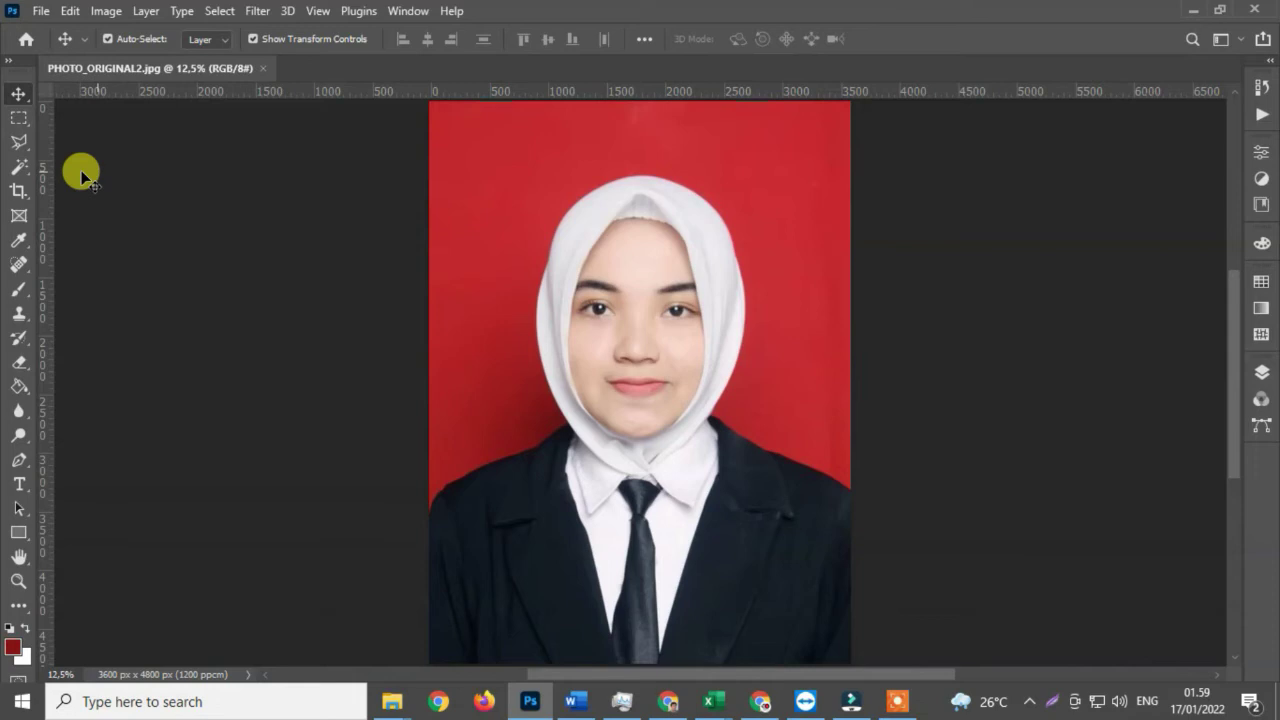
Step: Choose the Crop Tool and set the crop size to 4 cm wide by 6 cm high
left_click(18, 192)
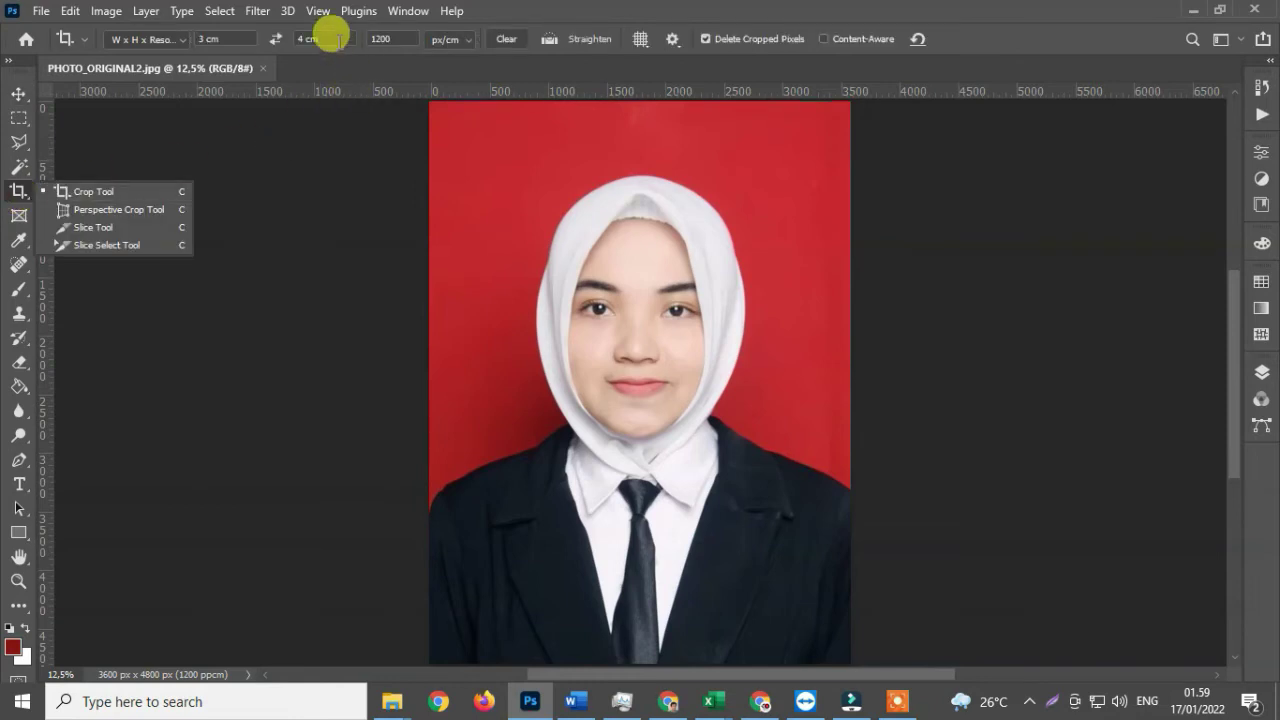
left_click(231, 33)
left_click(215, 38)
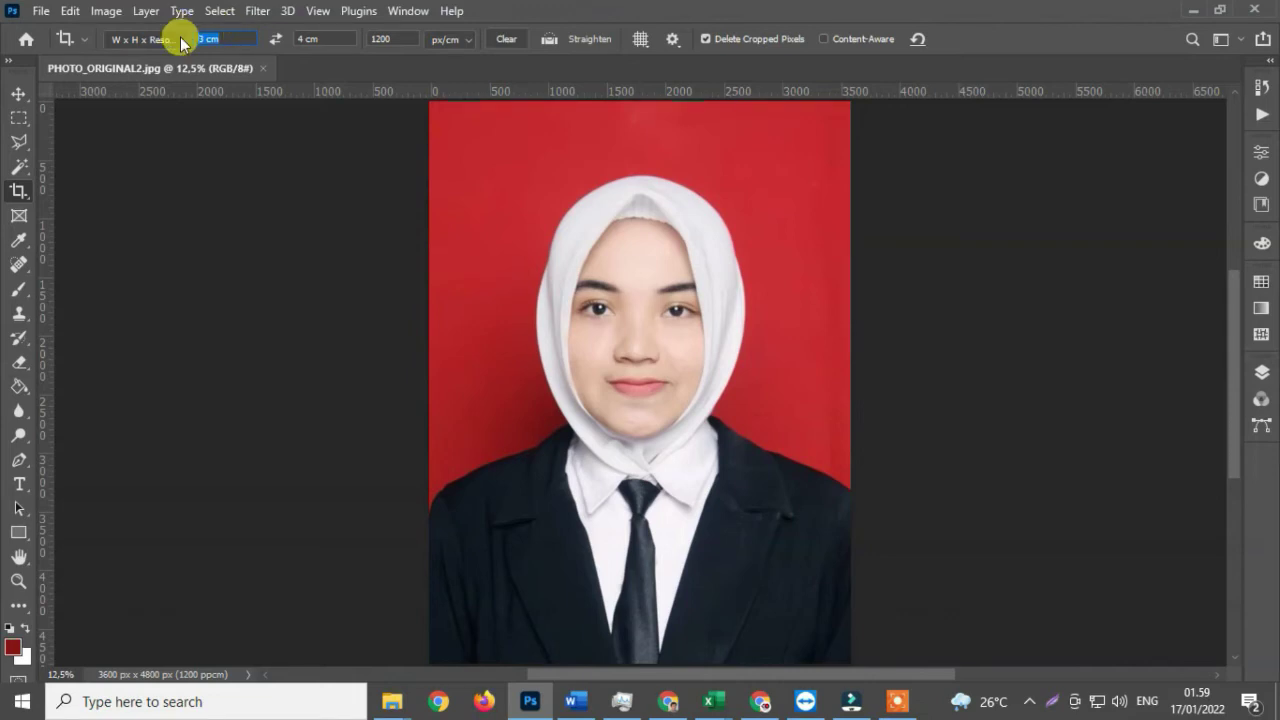
type("4")
key("Tab")
type("6")
key("Tab")
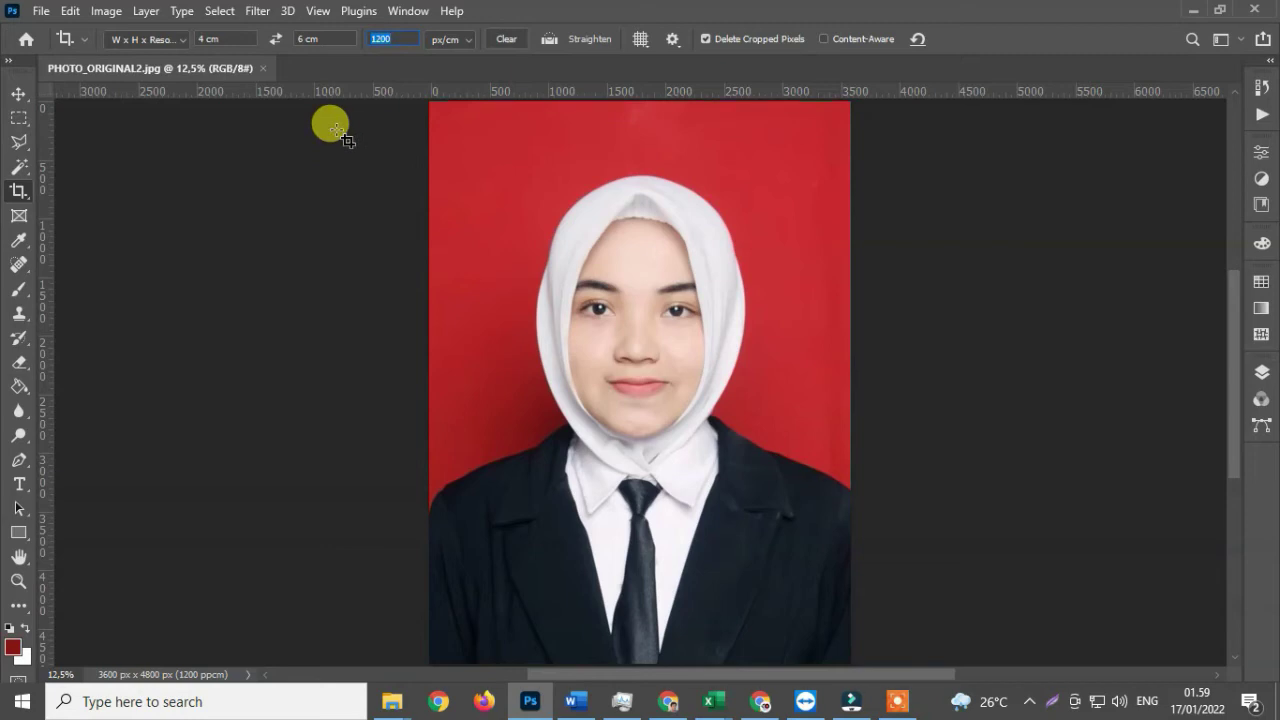
Step: Set crop resolution to 250 px/in and draw a crop frame centred on the face
left_click(446, 41)
left_click(440, 56)
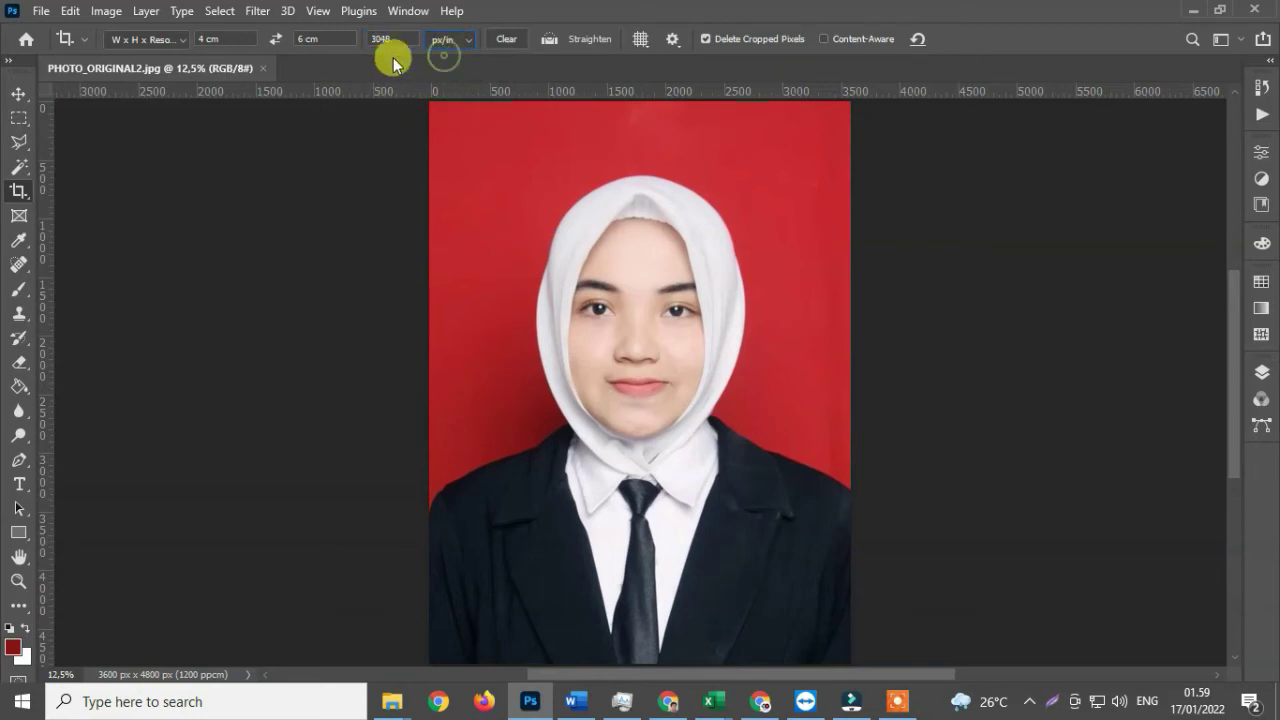
left_click(391, 38)
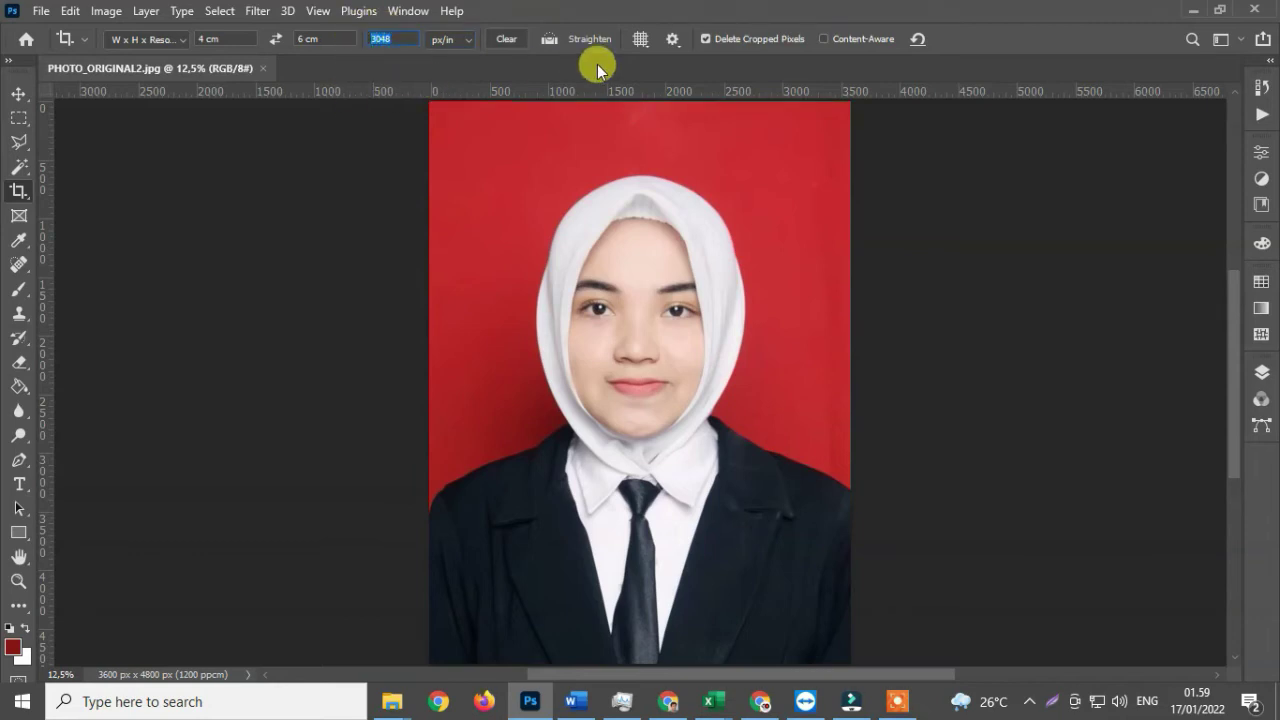
type("250")
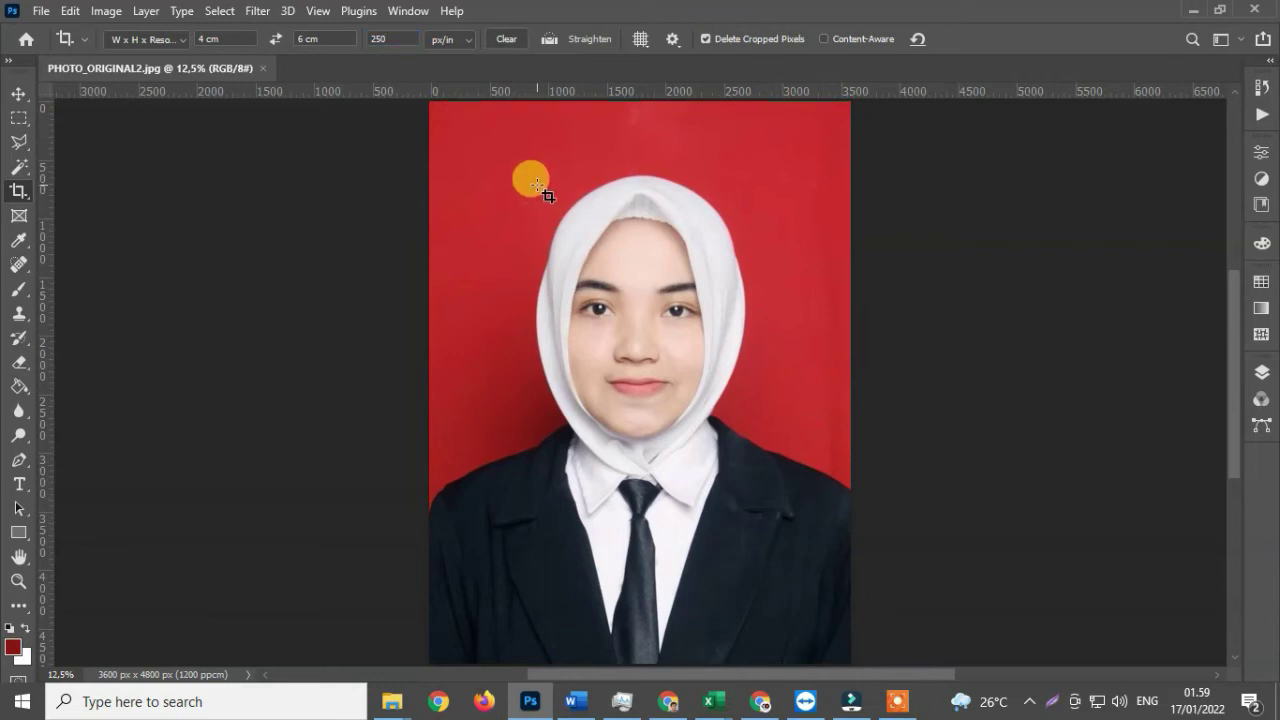
left_click(433, 106)
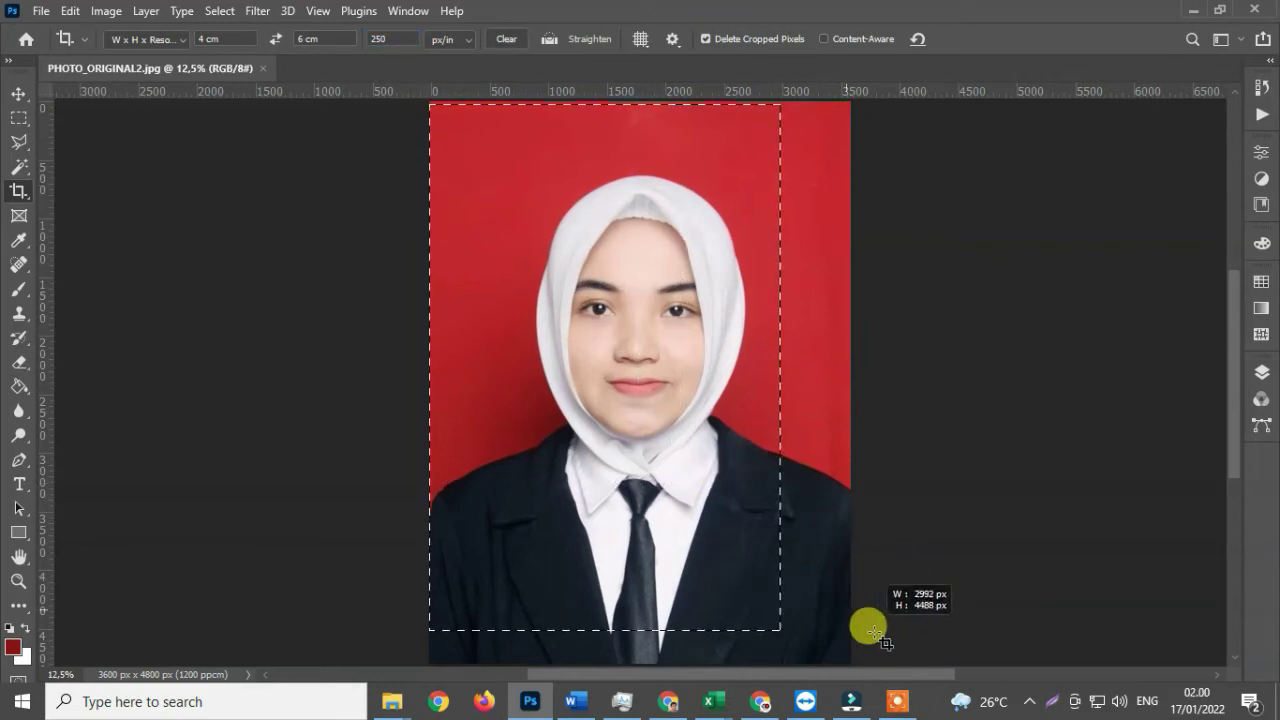
left_click_drag(433, 106, 903, 649)
left_click_drag(634, 357, 654, 360)
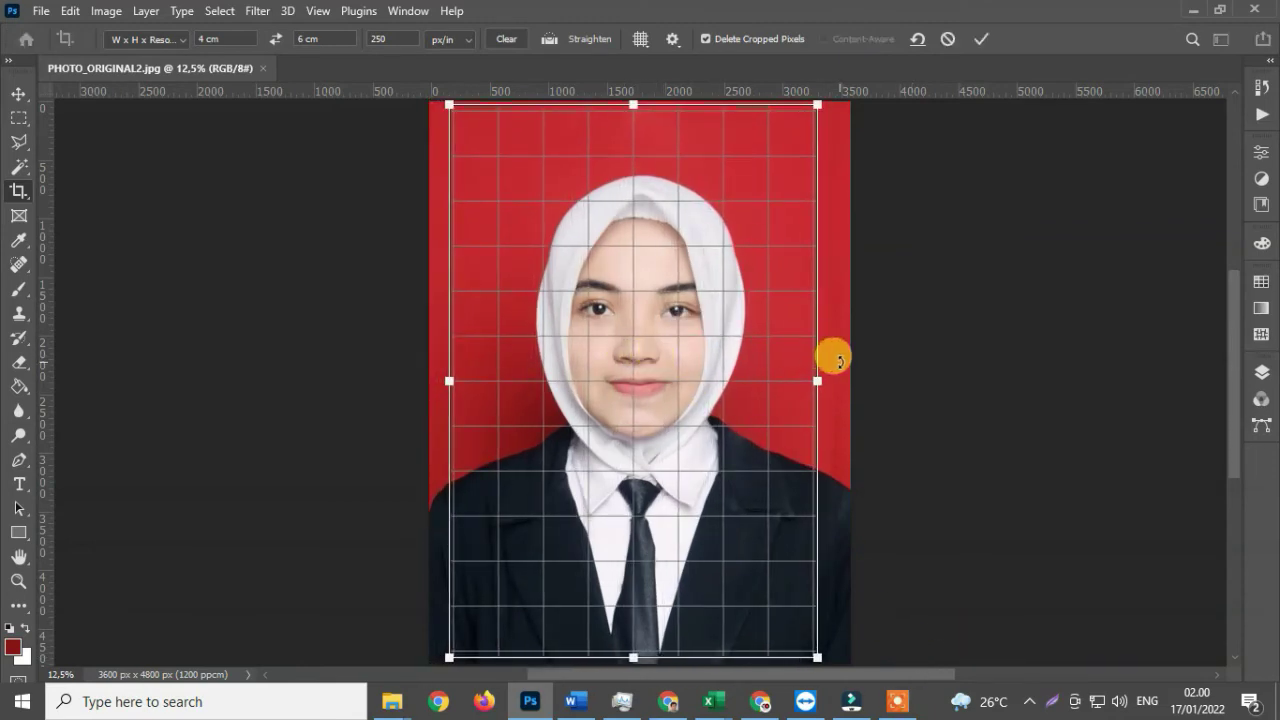
Step: Commit the crop to 394 x 591 px, save PHOTO_ORIGINAL2.jpg on closing, and return to CONTOH_PHOTO
left_click(840, 358)
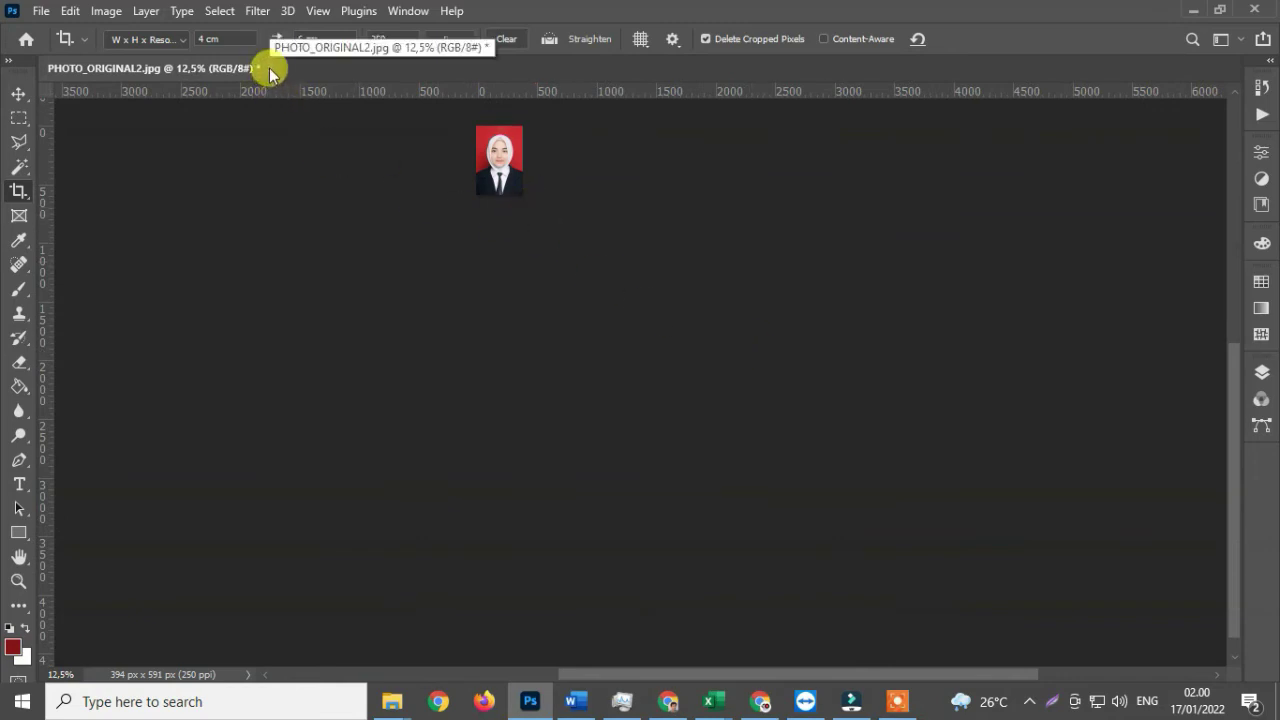
key("ctrl")
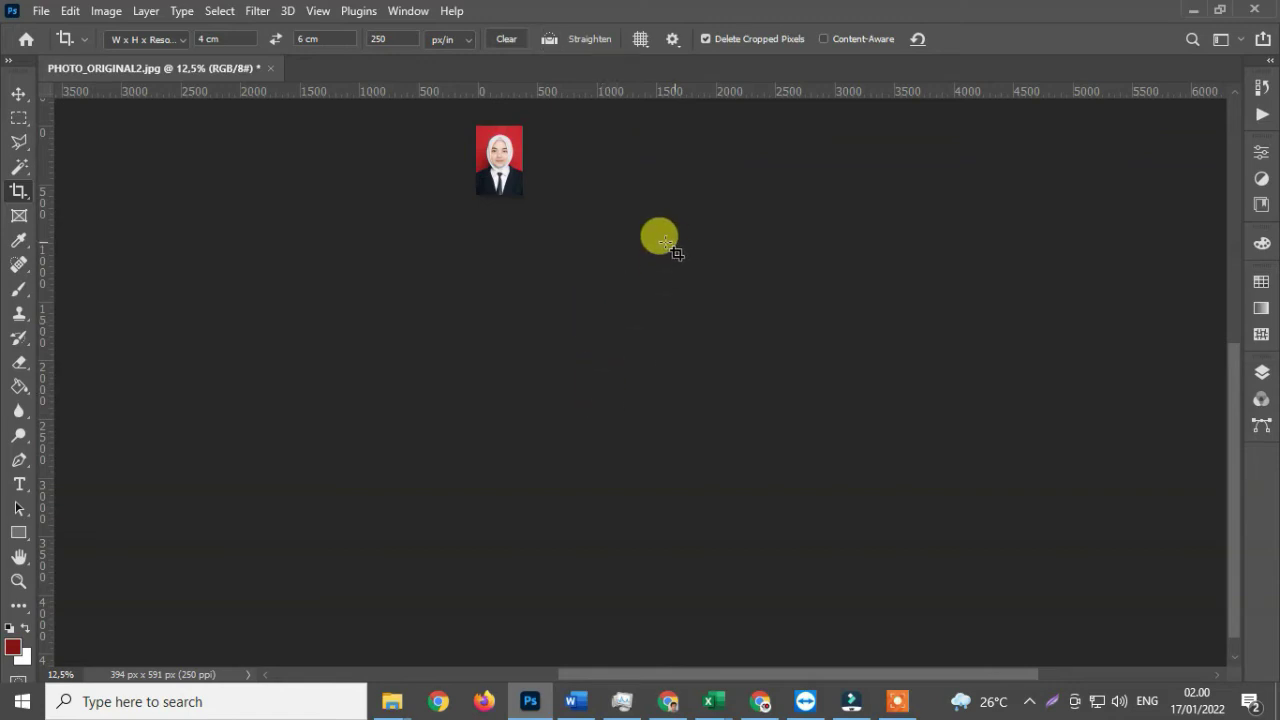
left_click(270, 68)
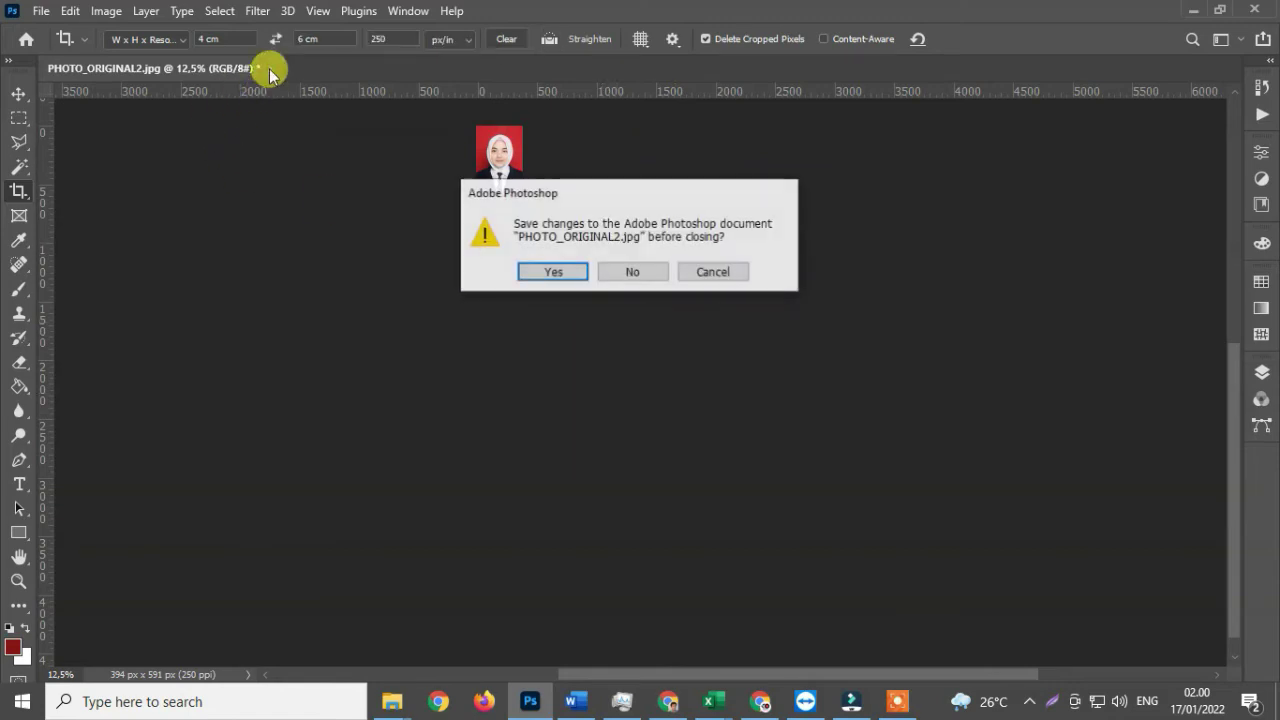
left_click(549, 271)
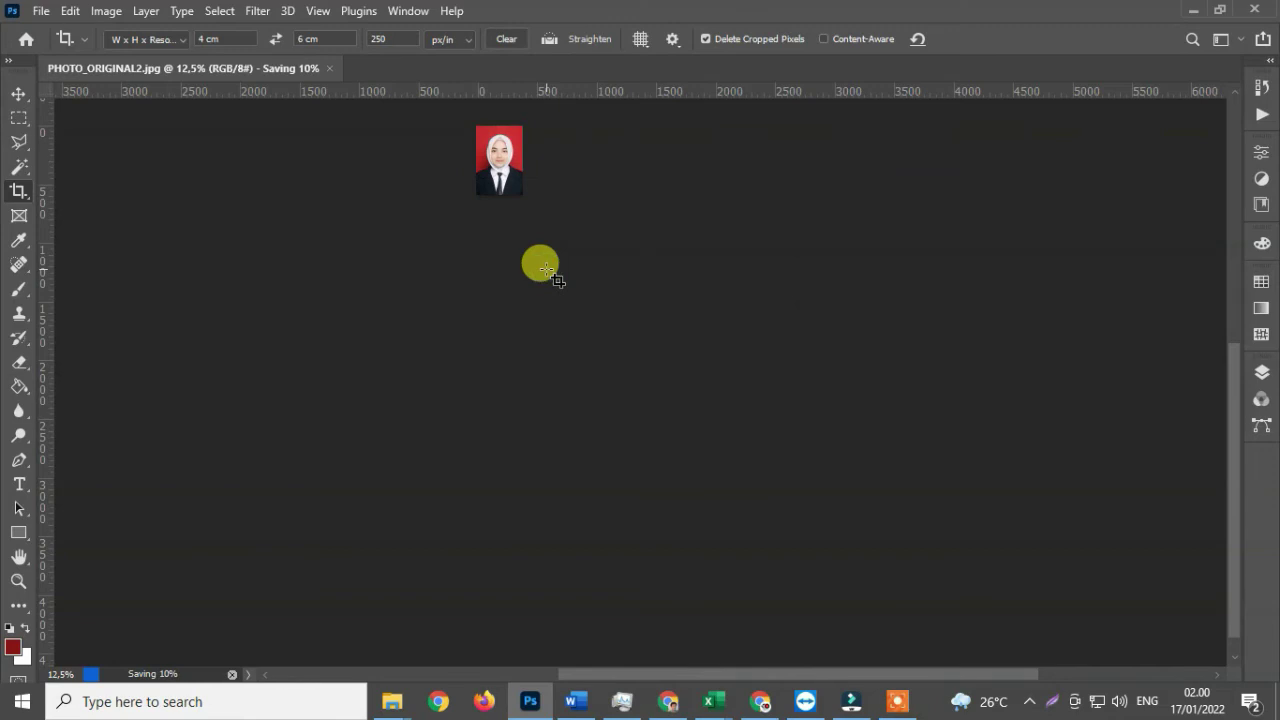
mouse_move(392, 701)
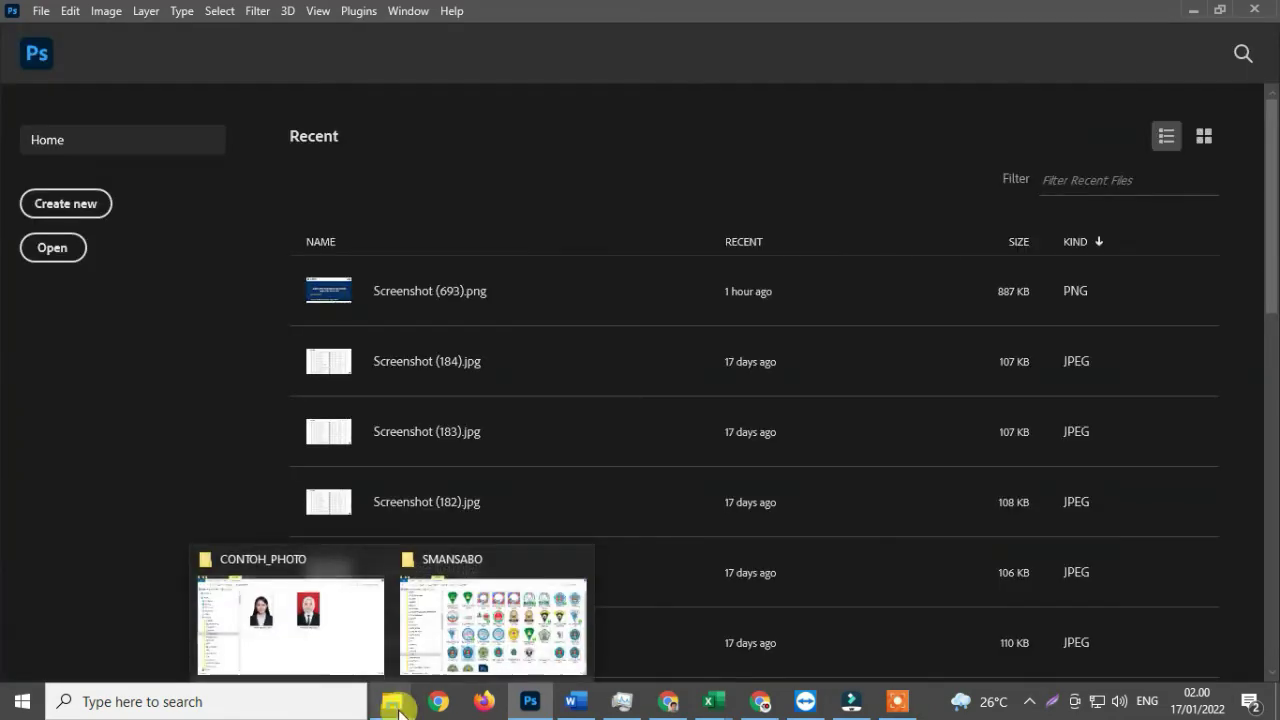
left_click(354, 643)
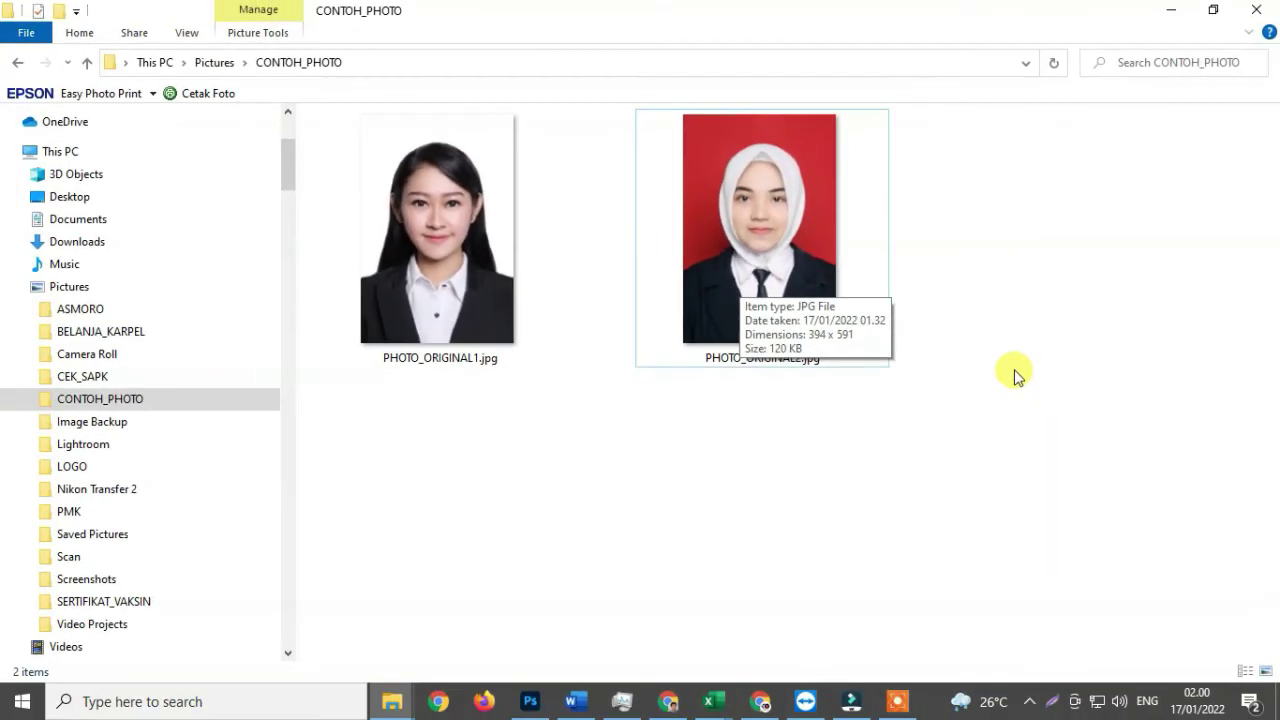
left_click(754, 314)
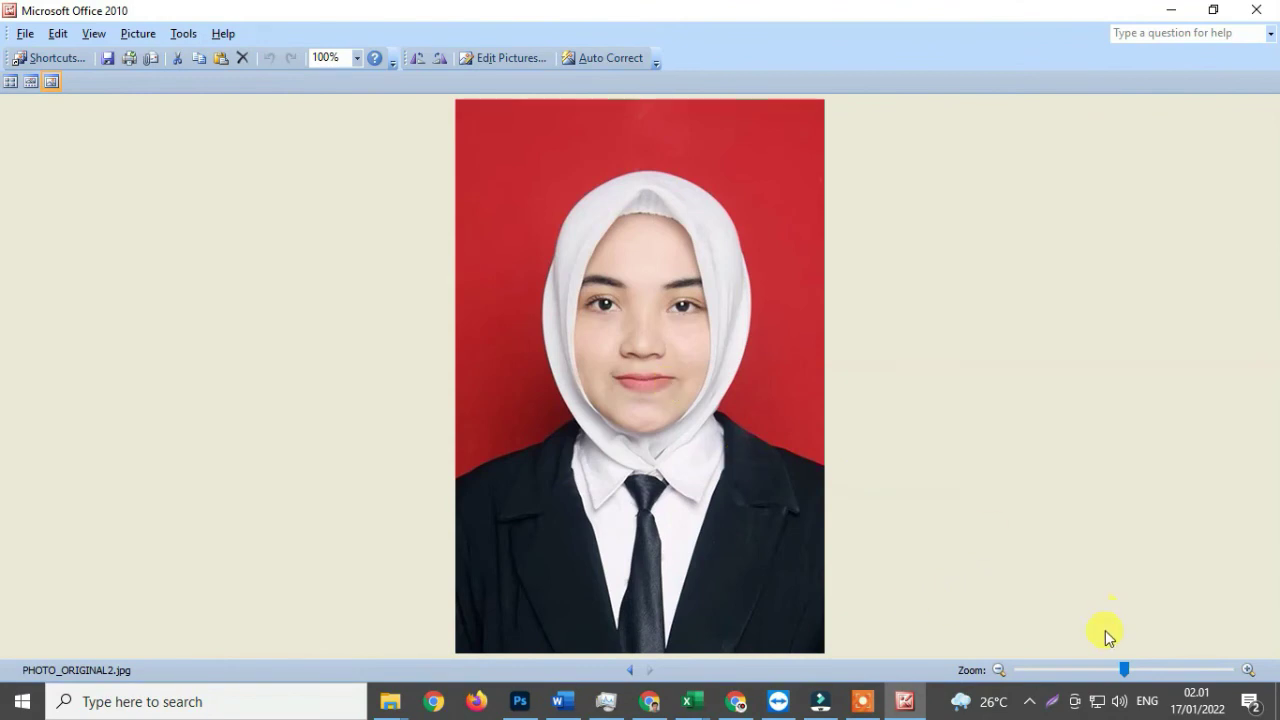
mouse_move(1125, 669)
left_mouse_down()
mouse_move(1155, 671)
mouse_move(1092, 669)
left_mouse_up()
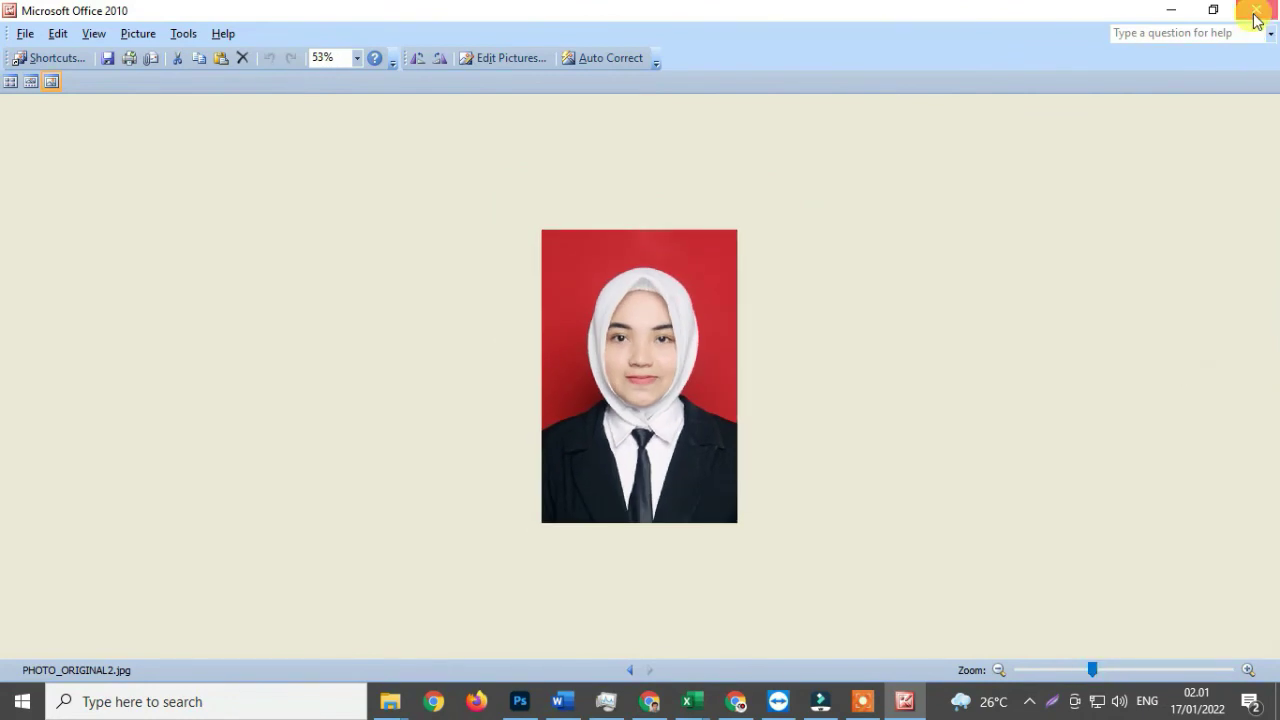
left_click(1256, 9)
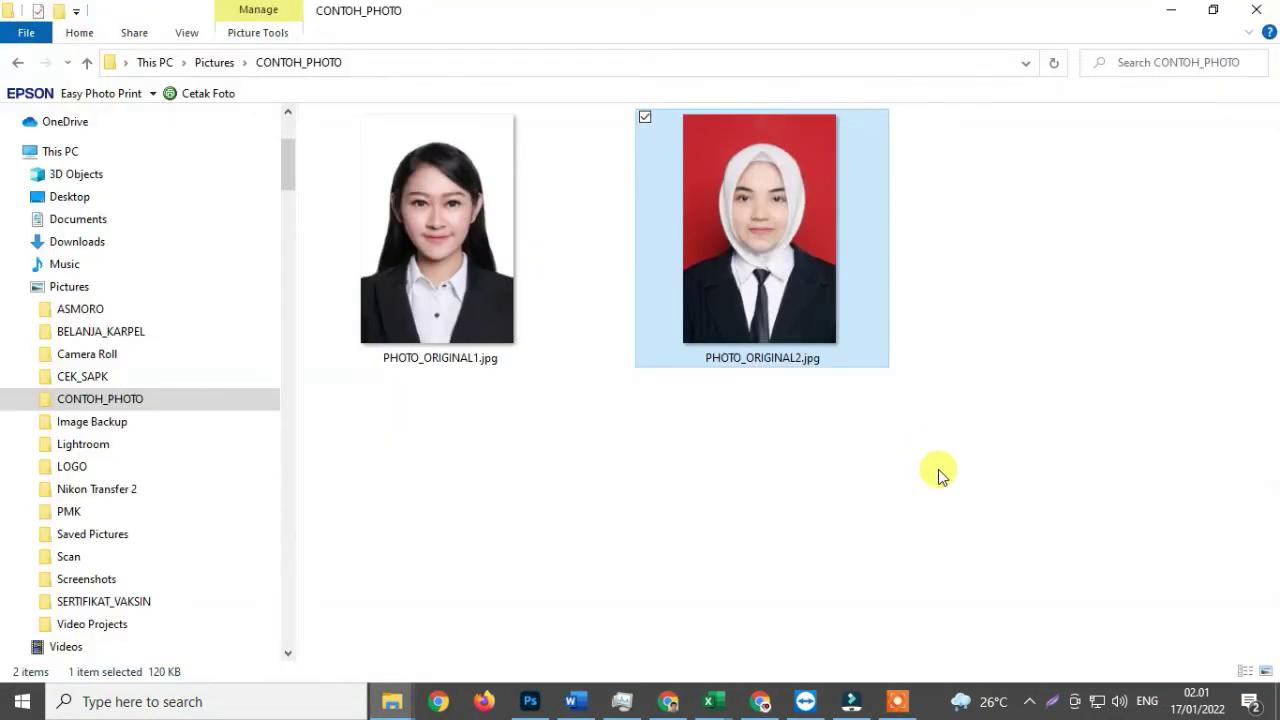